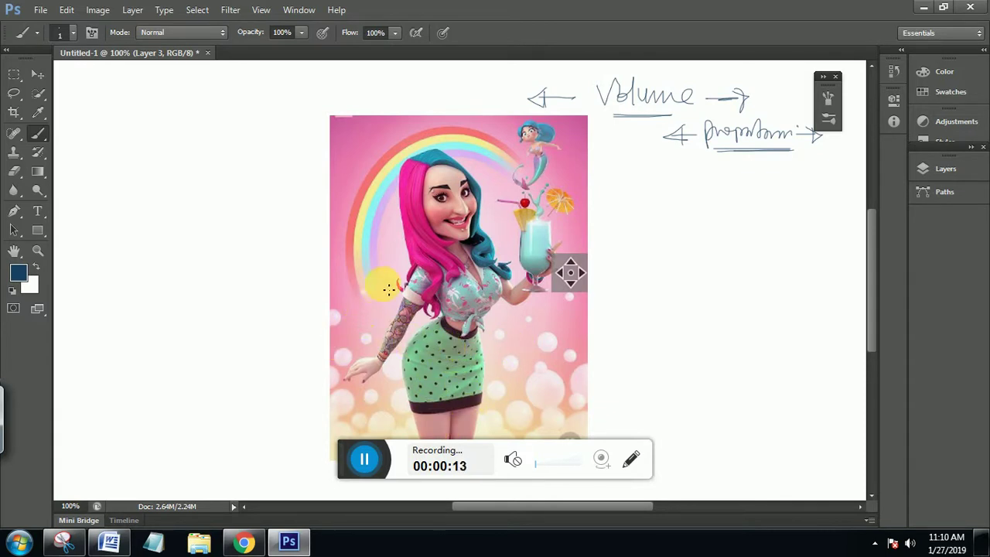
# Undo the stray stroke and mark the woman's head height with guide lines at her crown and chin, crossed by a vertical line
pyautogui.hotkey('ctrl', 'z')
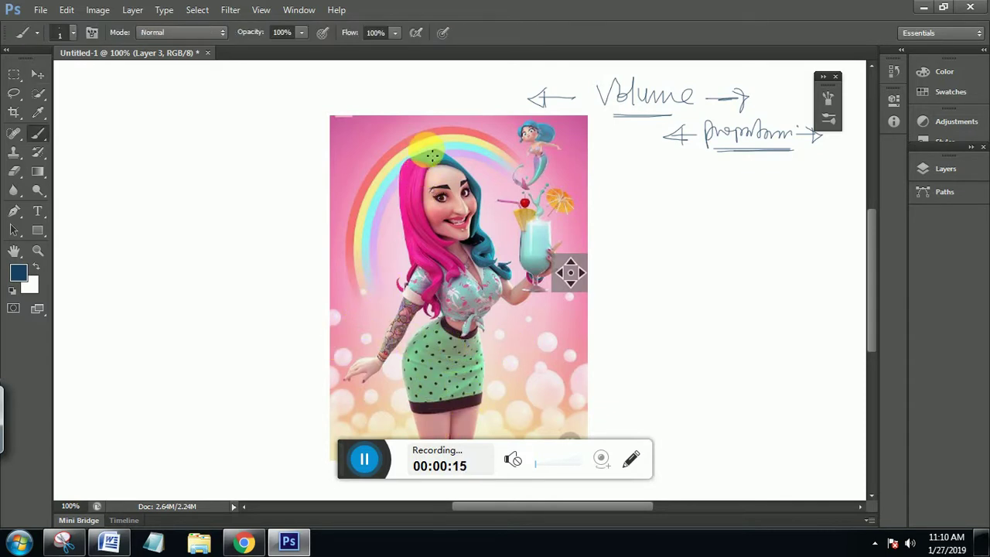
pyautogui.moveTo(430, 154); pyautogui.dragTo(269, 171)
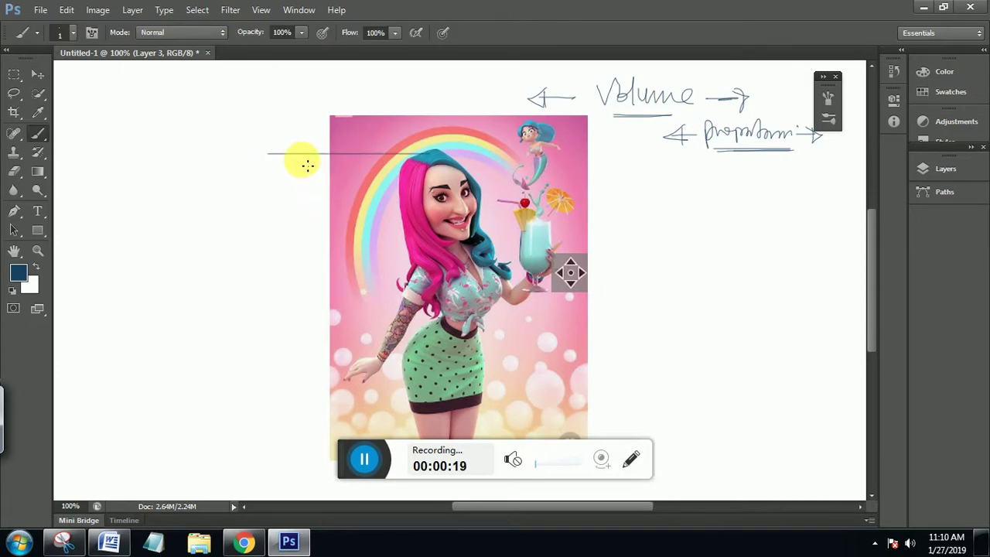
pyautogui.moveTo(288, 144); pyautogui.dragTo(288, 254)
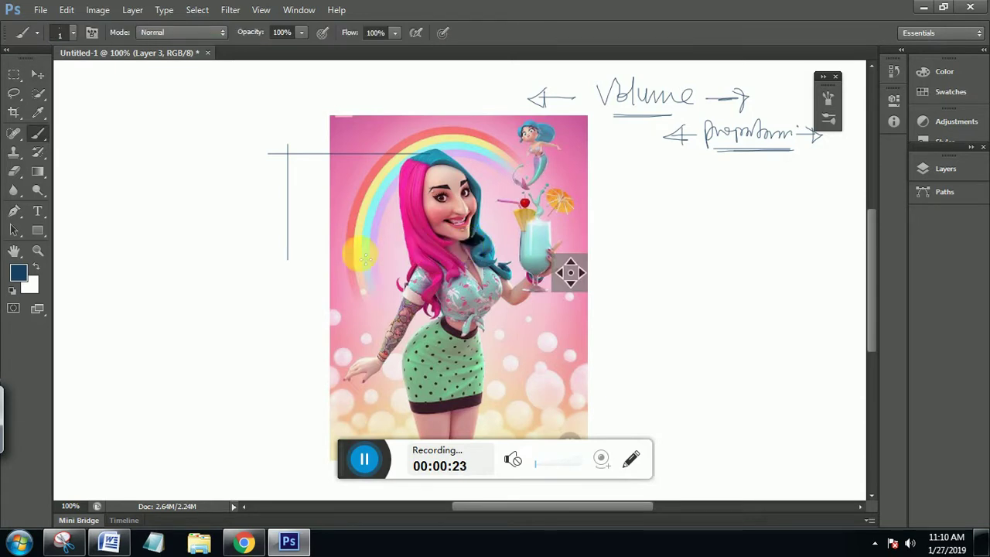
pyautogui.moveTo(407, 242); pyautogui.dragTo(180, 241)
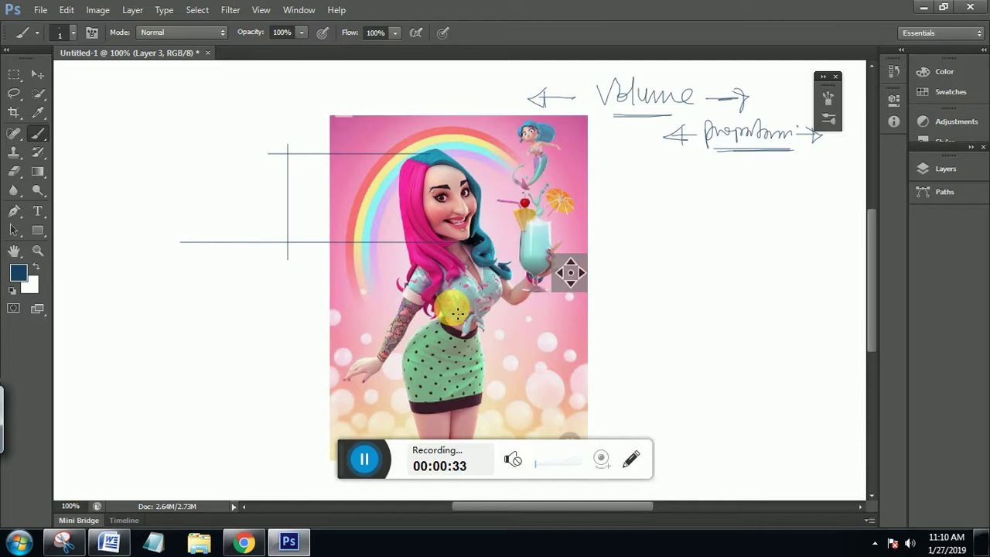
# Add horizontal guides at the lower chest and hips, and extend the vertical measuring line down to an arrowhead
pyautogui.moveTo(457, 310); pyautogui.dragTo(271, 334)
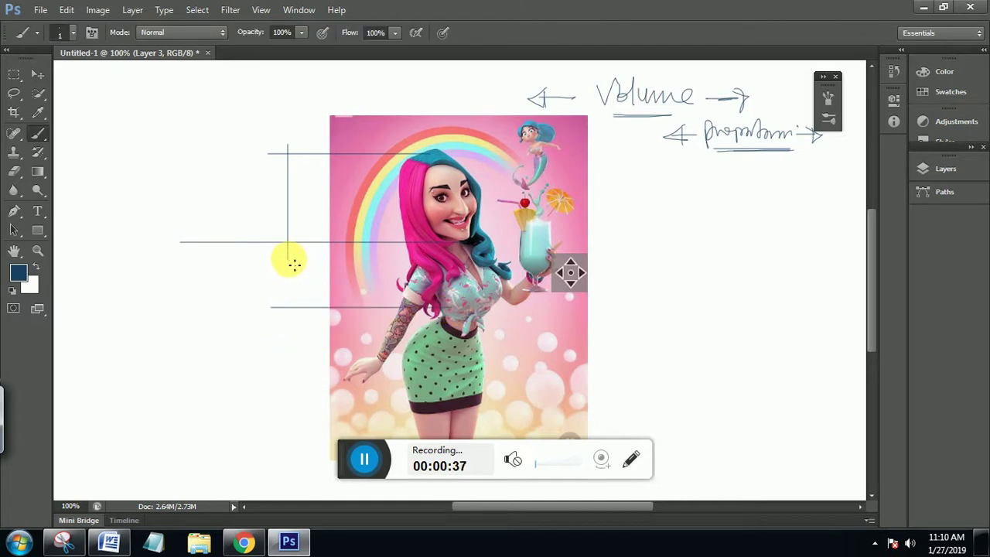
pyautogui.moveTo(294, 265); pyautogui.dragTo(301, 372)
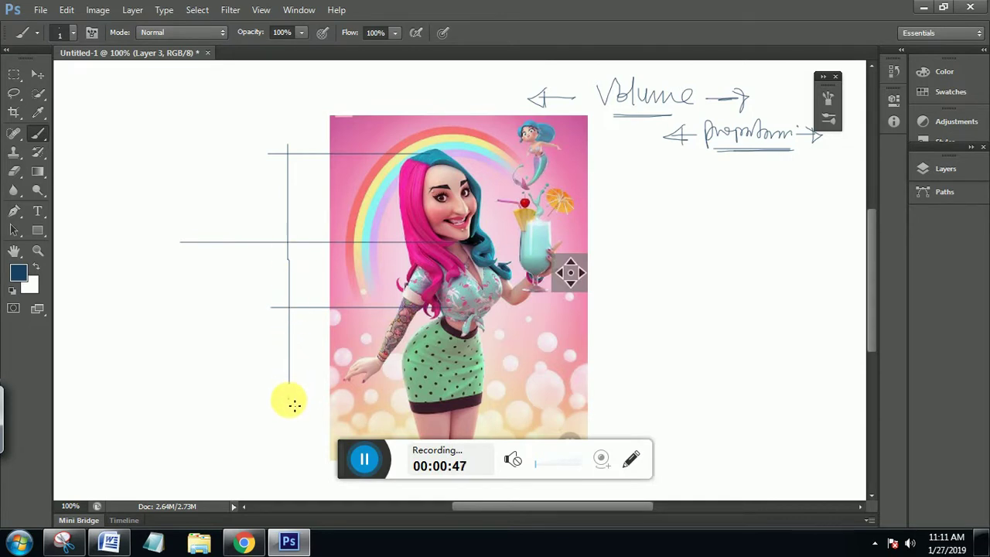
pyautogui.moveTo(285, 393); pyautogui.dragTo(303, 392)
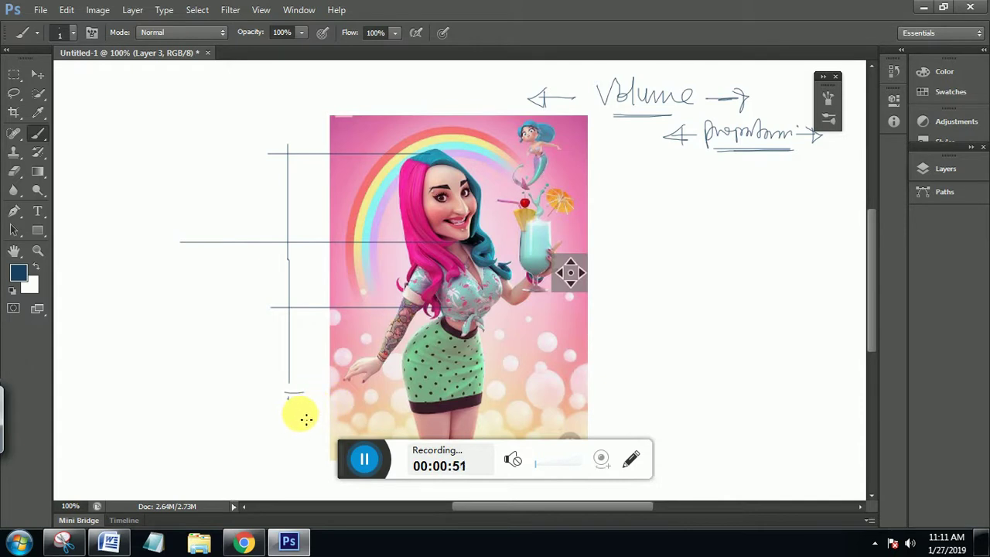
pyautogui.keyDown('shift'); pyautogui.click(273, 367); pyautogui.keyUp('shift')
pyautogui.moveTo(273, 367); pyautogui.dragTo(468, 364)
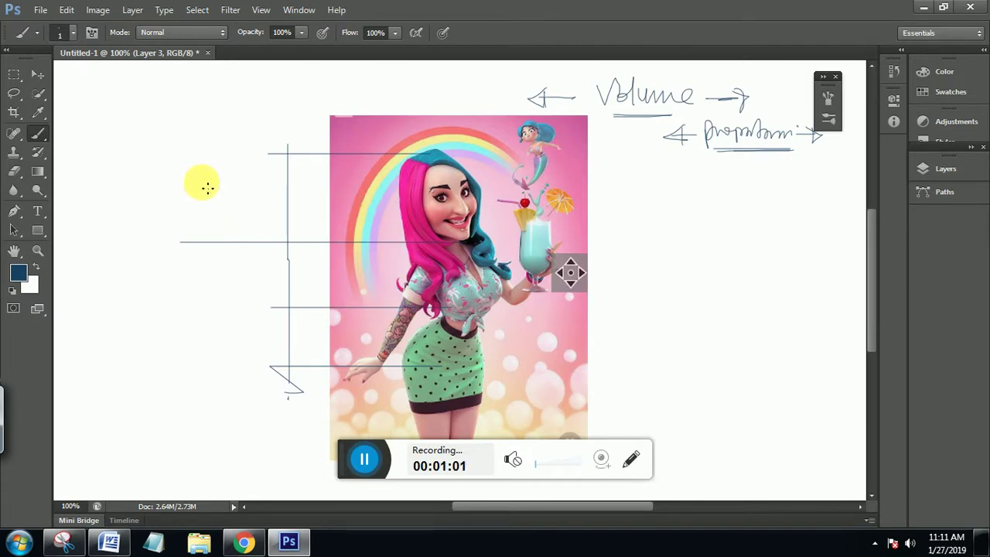
# Sketch the woman's head beside the head-height guides, with a rounded skull, eye line, nose, mouth and jaw
pyautogui.moveTo(227, 156); pyautogui.dragTo(198, 200)
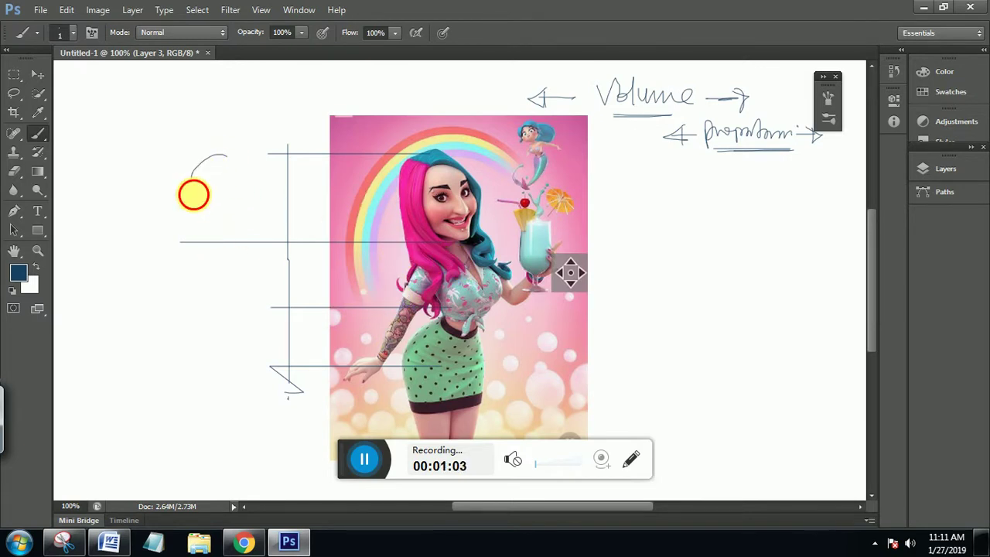
pyautogui.moveTo(239, 166)
pyautogui.mouseDown()
pyautogui.moveTo(240, 191)
pyautogui.moveTo(227, 155)
pyautogui.moveTo(202, 199)
pyautogui.moveTo(217, 205)
pyautogui.mouseUp()
pyautogui.moveTo(202, 164)
pyautogui.mouseDown()
pyautogui.moveTo(203, 200)
pyautogui.moveTo(240, 187)
pyautogui.moveTo(198, 203)
pyautogui.moveTo(241, 199)
pyautogui.moveTo(239, 228)
pyautogui.moveTo(253, 229)
pyautogui.moveTo(250, 198)
pyautogui.moveTo(243, 230)
pyautogui.moveTo(223, 228)
pyautogui.moveTo(193, 190)
pyautogui.moveTo(208, 220)
pyautogui.moveTo(248, 183)
pyautogui.moveTo(243, 226)
pyautogui.mouseUp()
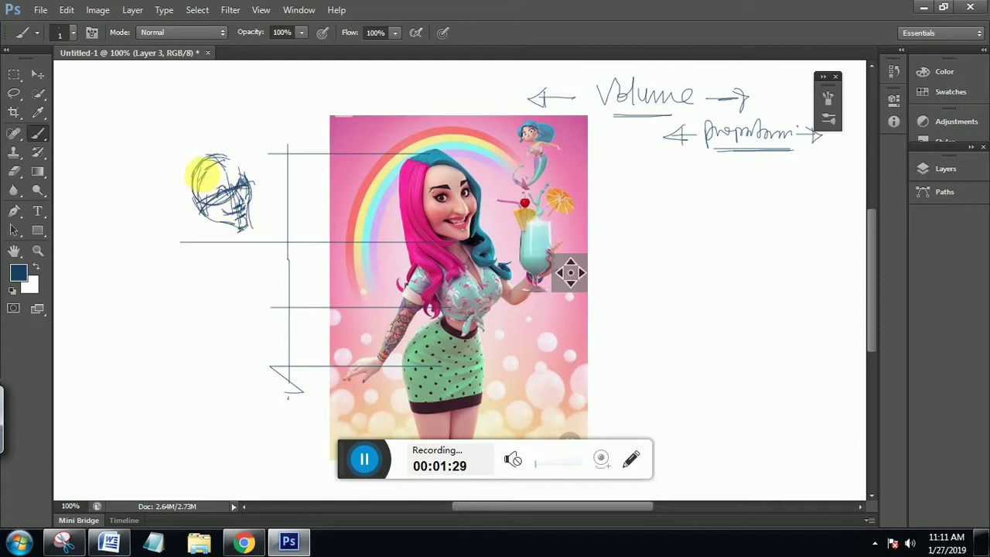
# Sketch the hair around the head study, with a long straight side and a wavy opposite side
pyautogui.click(191, 154)
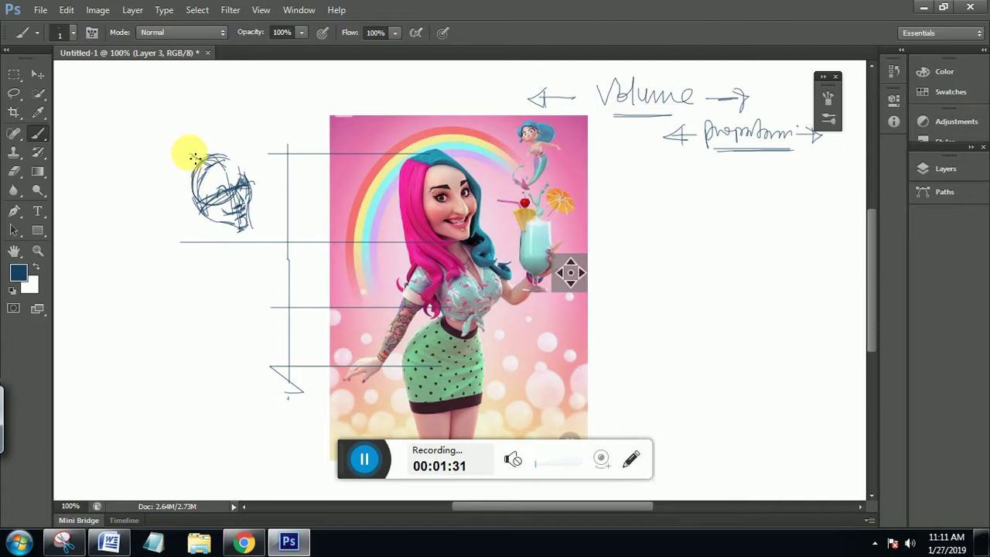
pyautogui.moveTo(187, 153)
pyautogui.mouseDown()
pyautogui.moveTo(190, 248)
pyautogui.moveTo(195, 164)
pyautogui.moveTo(200, 253)
pyautogui.moveTo(215, 180)
pyautogui.moveTo(231, 246)
pyautogui.mouseUp()
pyautogui.moveTo(189, 181); pyautogui.dragTo(222, 197)
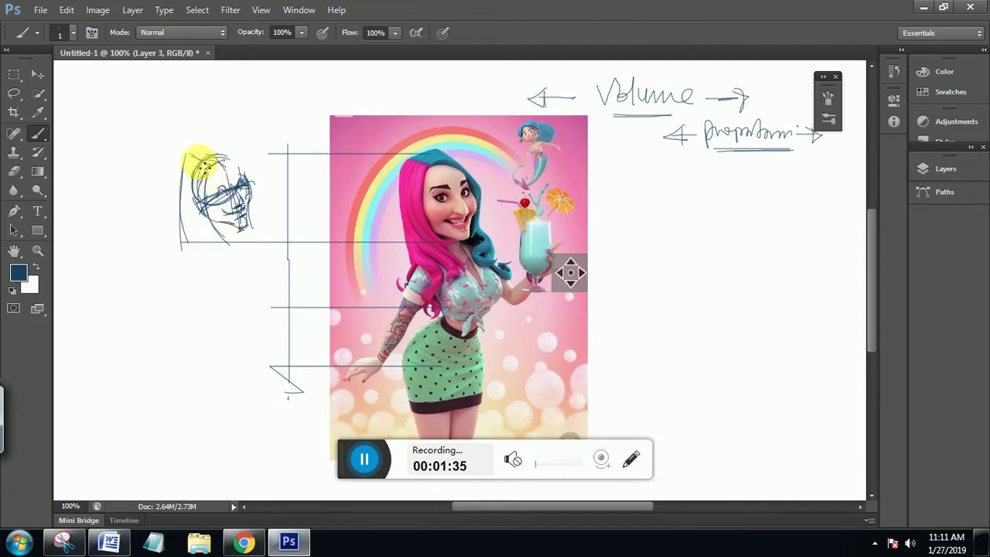
pyautogui.moveTo(191, 155)
pyautogui.mouseDown()
pyautogui.moveTo(231, 154)
pyautogui.moveTo(206, 155)
pyautogui.moveTo(230, 154)
pyautogui.moveTo(244, 181)
pyautogui.moveTo(261, 185)
pyautogui.moveTo(240, 162)
pyautogui.moveTo(277, 198)
pyautogui.moveTo(261, 184)
pyautogui.moveTo(269, 242)
pyautogui.moveTo(267, 195)
pyautogui.moveTo(280, 234)
pyautogui.moveTo(262, 213)
pyautogui.moveTo(243, 153)
pyautogui.moveTo(232, 153)
pyautogui.moveTo(264, 185)
pyautogui.mouseUp()
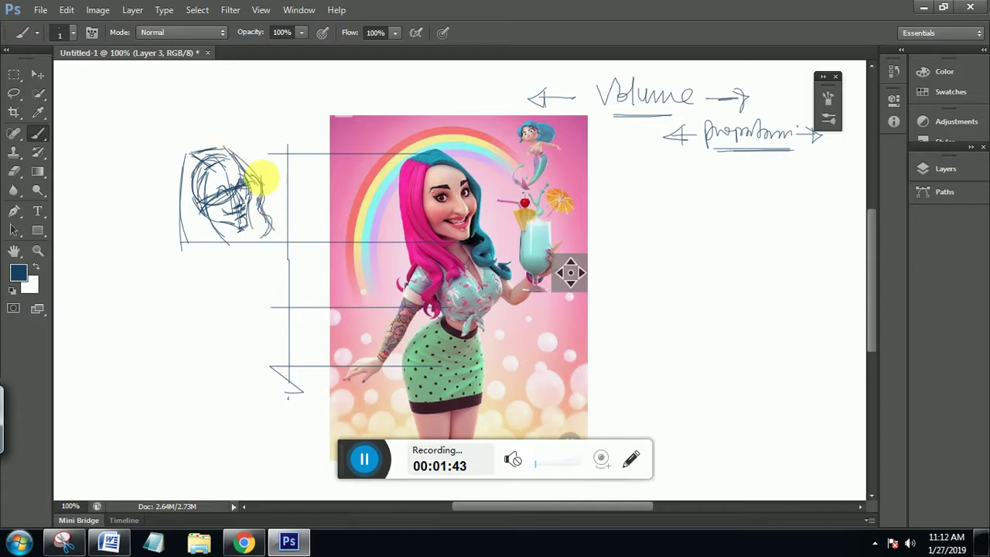
pyautogui.moveTo(188, 153)
pyautogui.mouseDown()
pyautogui.moveTo(243, 151)
pyautogui.moveTo(195, 162)
pyautogui.moveTo(224, 180)
pyautogui.moveTo(192, 158)
pyautogui.moveTo(194, 257)
pyautogui.mouseUp()
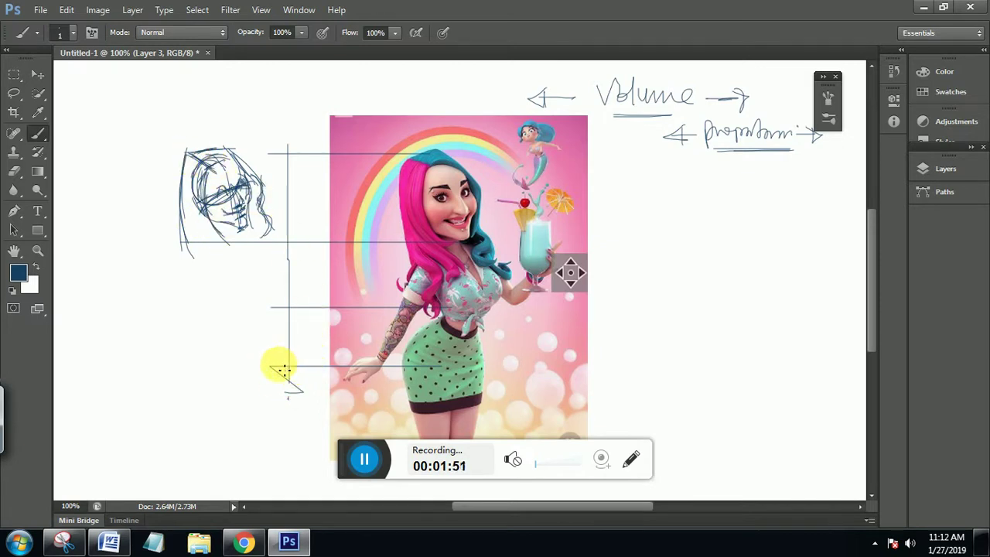
# Draw an arrow out from the chest guide and sketch a tilted, tapering box for the torso below the head study
pyautogui.moveTo(302, 295)
pyautogui.mouseDown()
pyautogui.moveTo(268, 311)
pyautogui.moveTo(269, 322)
pyautogui.mouseUp()
pyautogui.click(136, 303)
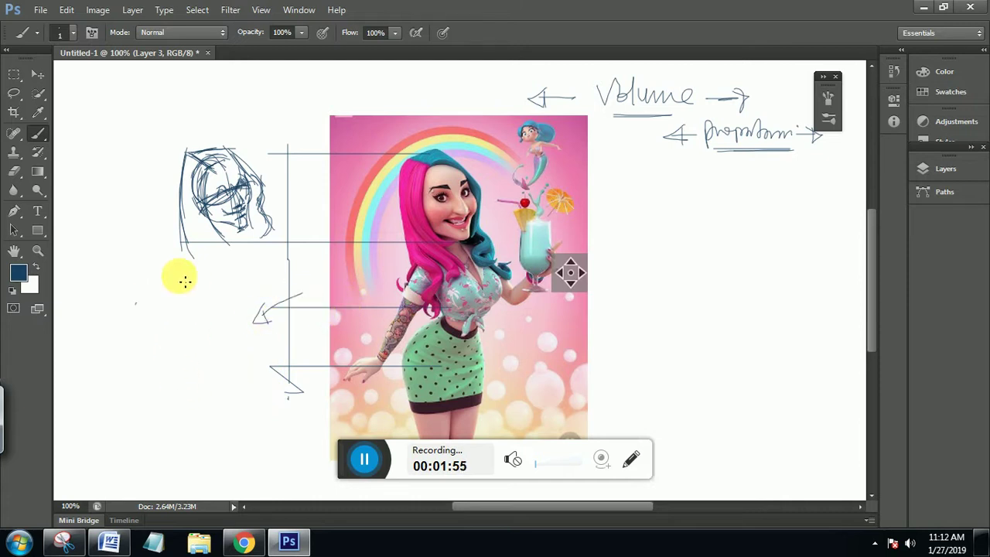
pyautogui.moveTo(132, 304); pyautogui.dragTo(190, 277)
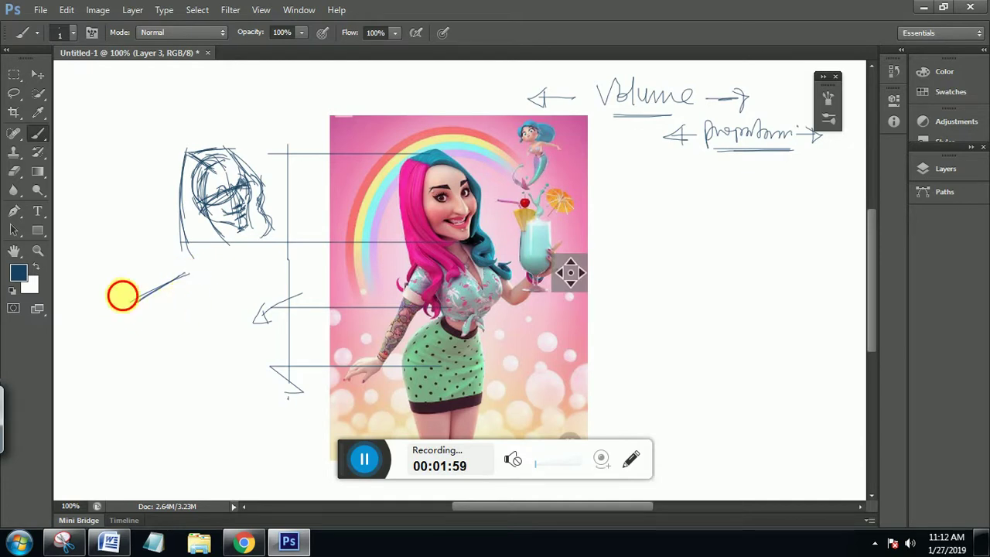
pyautogui.moveTo(123, 295); pyautogui.dragTo(125, 317)
pyautogui.moveTo(129, 295)
pyautogui.mouseDown()
pyautogui.moveTo(128, 320)
pyautogui.moveTo(162, 334)
pyautogui.mouseUp()
pyautogui.moveTo(147, 312); pyautogui.dragTo(175, 361)
pyautogui.moveTo(194, 281); pyautogui.dragTo(209, 332)
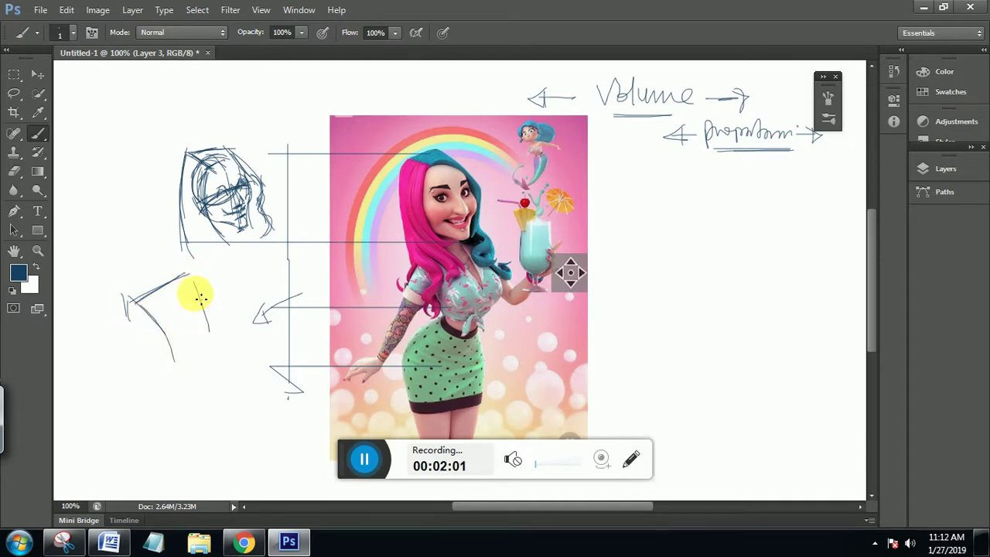
pyautogui.moveTo(201, 298); pyautogui.dragTo(207, 355)
pyautogui.moveTo(209, 352)
pyautogui.mouseDown()
pyautogui.moveTo(191, 372)
pyautogui.moveTo(209, 352)
pyautogui.mouseUp()
pyautogui.moveTo(130, 325); pyautogui.dragTo(165, 356)
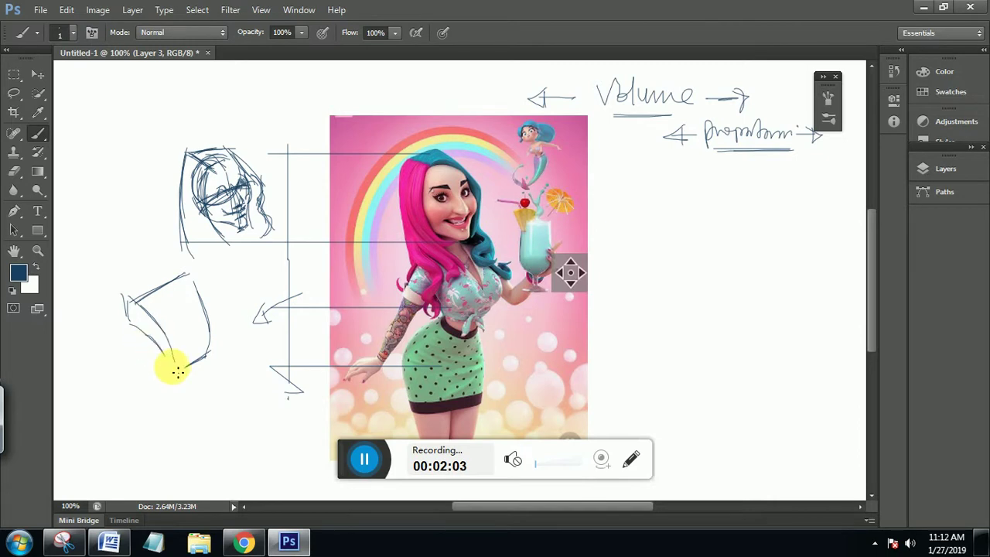
# Build up the torso box with rounded chest and shoulder volumes, darker outlines, and a second arrow pointing toward it
pyautogui.moveTo(128, 302)
pyautogui.mouseDown()
pyautogui.moveTo(139, 325)
pyautogui.moveTo(135, 302)
pyautogui.moveTo(192, 281)
pyautogui.moveTo(207, 339)
pyautogui.moveTo(159, 329)
pyautogui.moveTo(172, 338)
pyautogui.moveTo(155, 315)
pyautogui.moveTo(175, 365)
pyautogui.moveTo(147, 329)
pyautogui.moveTo(174, 372)
pyautogui.moveTo(203, 346)
pyautogui.moveTo(180, 334)
pyautogui.mouseUp()
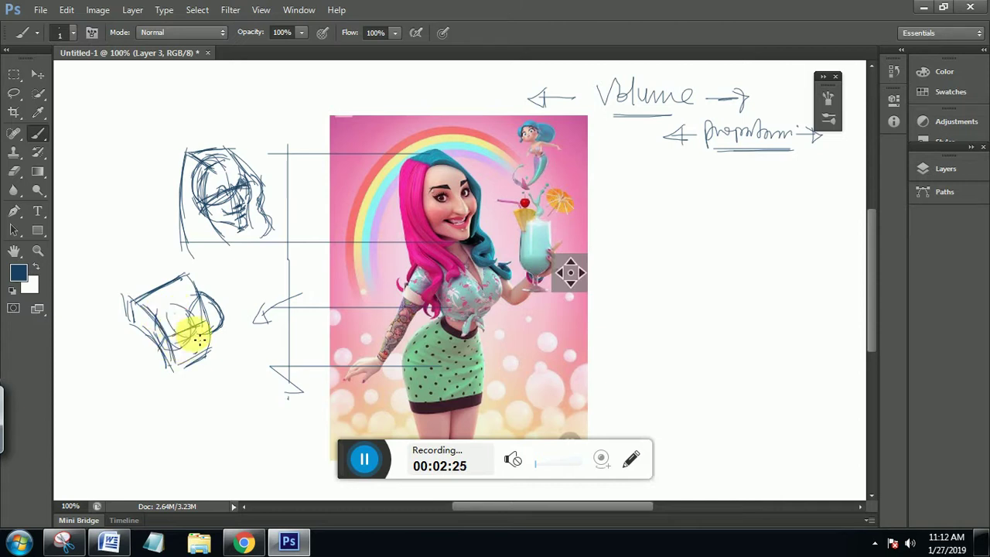
pyautogui.moveTo(159, 326)
pyautogui.mouseDown()
pyautogui.moveTo(188, 331)
pyautogui.moveTo(175, 353)
pyautogui.moveTo(165, 327)
pyautogui.moveTo(192, 355)
pyautogui.moveTo(217, 322)
pyautogui.mouseUp()
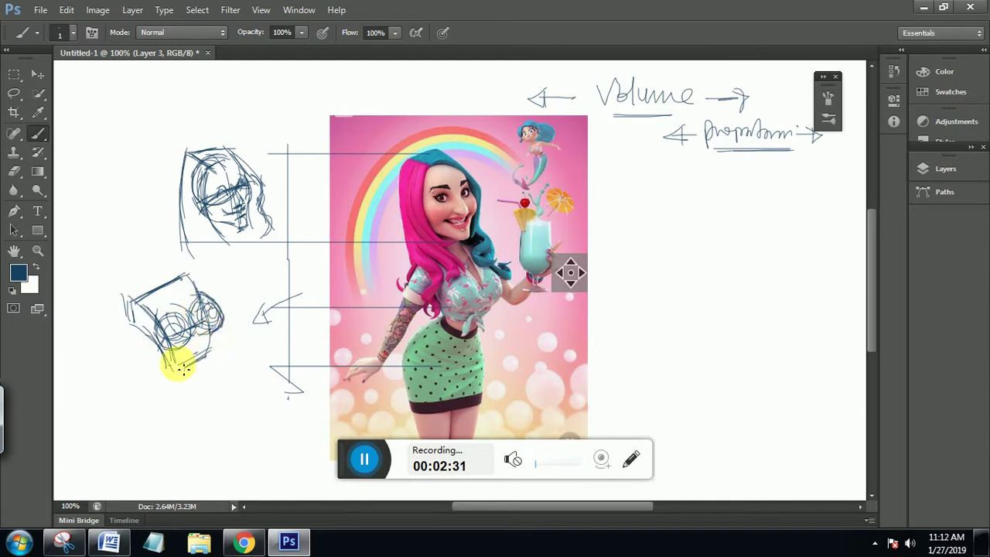
pyautogui.moveTo(171, 295)
pyautogui.mouseDown()
pyautogui.moveTo(273, 274)
pyautogui.moveTo(254, 266)
pyautogui.moveTo(248, 308)
pyautogui.mouseUp()
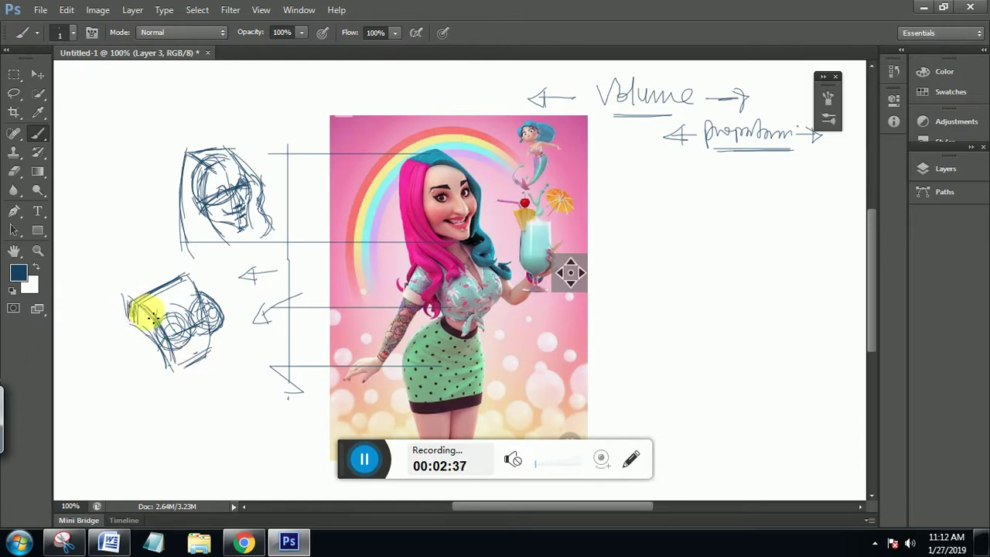
pyautogui.moveTo(136, 304)
pyautogui.mouseDown()
pyautogui.moveTo(157, 323)
pyautogui.moveTo(128, 305)
pyautogui.moveTo(133, 325)
pyautogui.moveTo(135, 309)
pyautogui.moveTo(199, 289)
pyautogui.moveTo(148, 300)
pyautogui.moveTo(183, 281)
pyautogui.moveTo(207, 311)
pyautogui.moveTo(206, 301)
pyautogui.moveTo(198, 370)
pyautogui.moveTo(142, 328)
pyautogui.moveTo(171, 349)
pyautogui.moveTo(170, 364)
pyautogui.moveTo(144, 310)
pyautogui.moveTo(168, 351)
pyautogui.moveTo(161, 359)
pyautogui.moveTo(199, 364)
pyautogui.moveTo(221, 330)
pyautogui.moveTo(202, 298)
pyautogui.moveTo(220, 353)
pyautogui.moveTo(174, 367)
pyautogui.mouseUp()
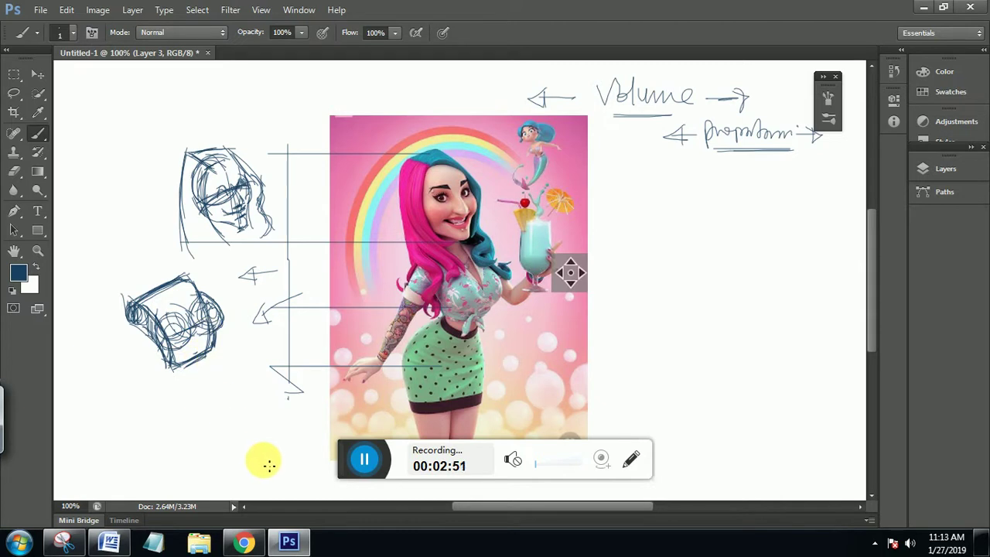
pyautogui.moveTo(172, 309)
pyautogui.mouseDown()
pyautogui.moveTo(157, 329)
pyautogui.moveTo(176, 312)
pyautogui.moveTo(172, 330)
pyautogui.moveTo(157, 318)
pyautogui.moveTo(189, 328)
pyautogui.moveTo(171, 320)
pyautogui.moveTo(185, 347)
pyautogui.moveTo(156, 323)
pyautogui.mouseUp()
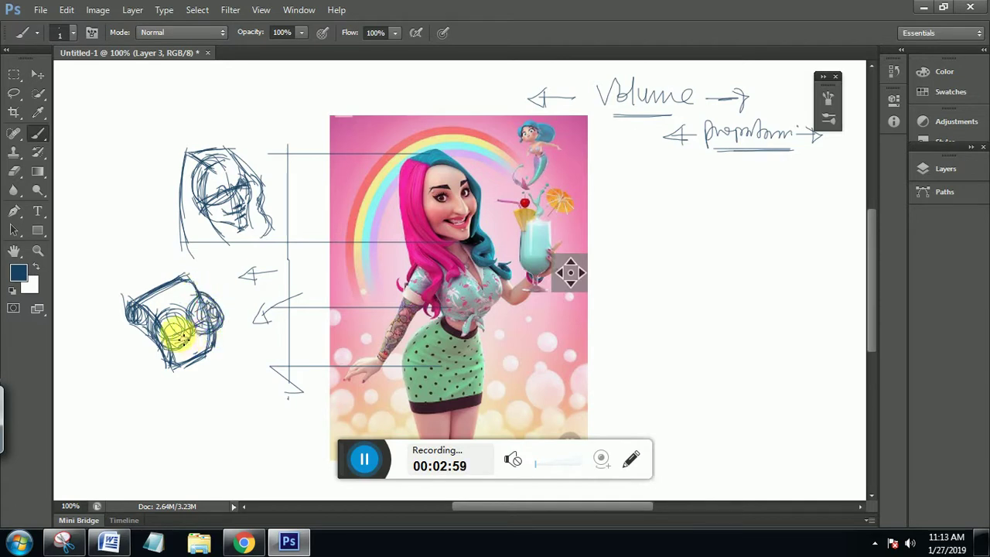
pyautogui.moveTo(170, 328); pyautogui.dragTo(172, 328)
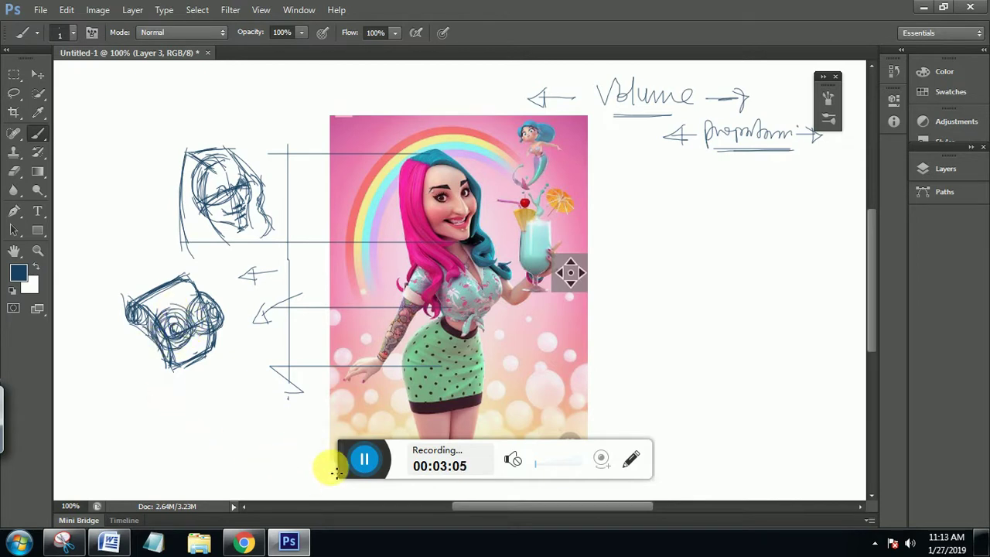
# Draw an arrow from the skirt to the blank canvas and start a hip form with a waist ellipse, curved sides and centre edge
pyautogui.moveTo(500, 352)
pyautogui.mouseDown()
pyautogui.moveTo(629, 349)
pyautogui.moveTo(628, 374)
pyautogui.mouseUp()
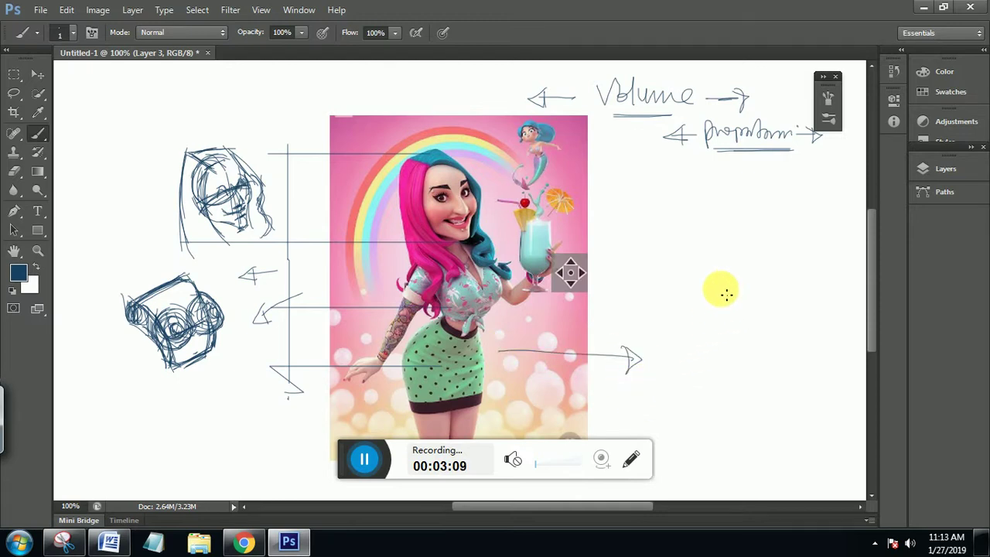
pyautogui.moveTo(720, 290)
pyautogui.mouseDown()
pyautogui.moveTo(762, 304)
pyautogui.moveTo(707, 305)
pyautogui.mouseUp()
pyautogui.moveTo(674, 351)
pyautogui.mouseDown()
pyautogui.moveTo(735, 304)
pyautogui.moveTo(727, 314)
pyautogui.moveTo(766, 364)
pyautogui.mouseUp()
pyautogui.moveTo(755, 302); pyautogui.dragTo(768, 350)
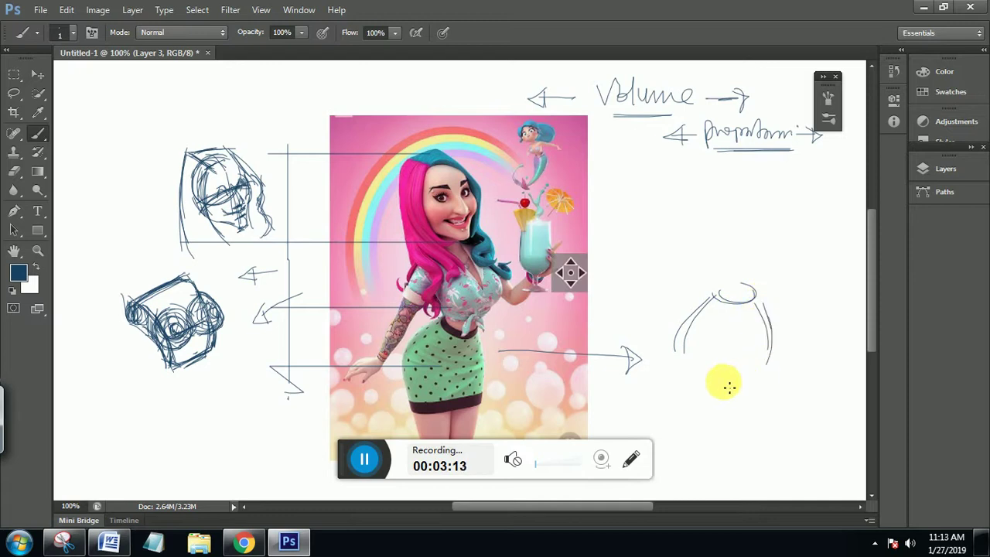
pyautogui.moveTo(723, 307); pyautogui.dragTo(716, 387)
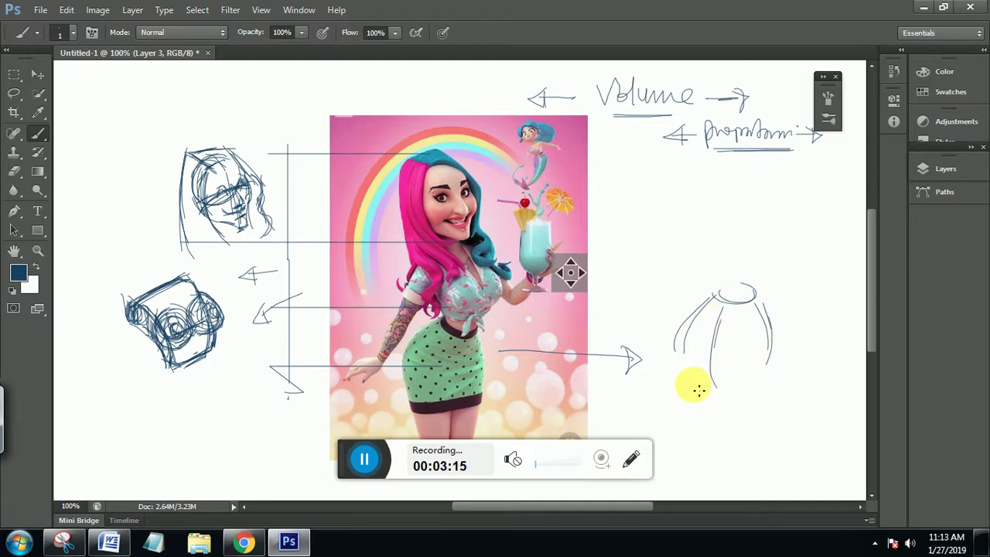
# Close the hip form into a two-plane block with a waistband, adding curved cross-contours and hatching on its side plane
pyautogui.moveTo(691, 320)
pyautogui.mouseDown()
pyautogui.moveTo(674, 351)
pyautogui.moveTo(678, 381)
pyautogui.mouseUp()
pyautogui.moveTo(678, 348)
pyautogui.mouseDown()
pyautogui.moveTo(681, 395)
pyautogui.moveTo(721, 389)
pyautogui.mouseUp()
pyautogui.moveTo(712, 319); pyautogui.dragTo(715, 394)
pyautogui.moveTo(711, 289)
pyautogui.mouseDown()
pyautogui.moveTo(745, 311)
pyautogui.moveTo(721, 300)
pyautogui.moveTo(755, 294)
pyautogui.moveTo(738, 313)
pyautogui.moveTo(725, 309)
pyautogui.moveTo(733, 318)
pyautogui.moveTo(741, 287)
pyautogui.moveTo(764, 308)
pyautogui.moveTo(738, 314)
pyautogui.moveTo(724, 331)
pyautogui.moveTo(727, 390)
pyautogui.moveTo(777, 370)
pyautogui.mouseUp()
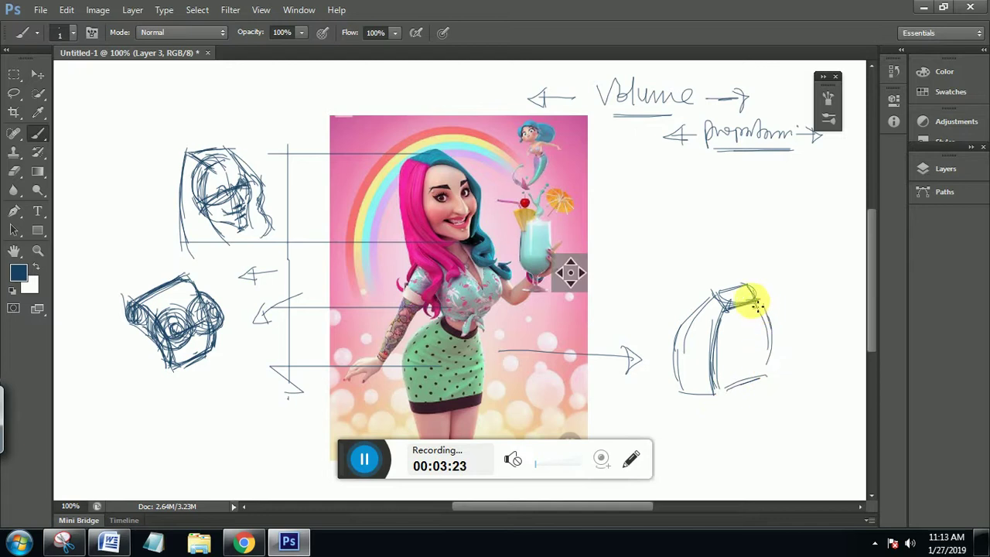
pyautogui.moveTo(751, 299)
pyautogui.mouseDown()
pyautogui.moveTo(771, 335)
pyautogui.moveTo(771, 379)
pyautogui.moveTo(724, 389)
pyautogui.mouseUp()
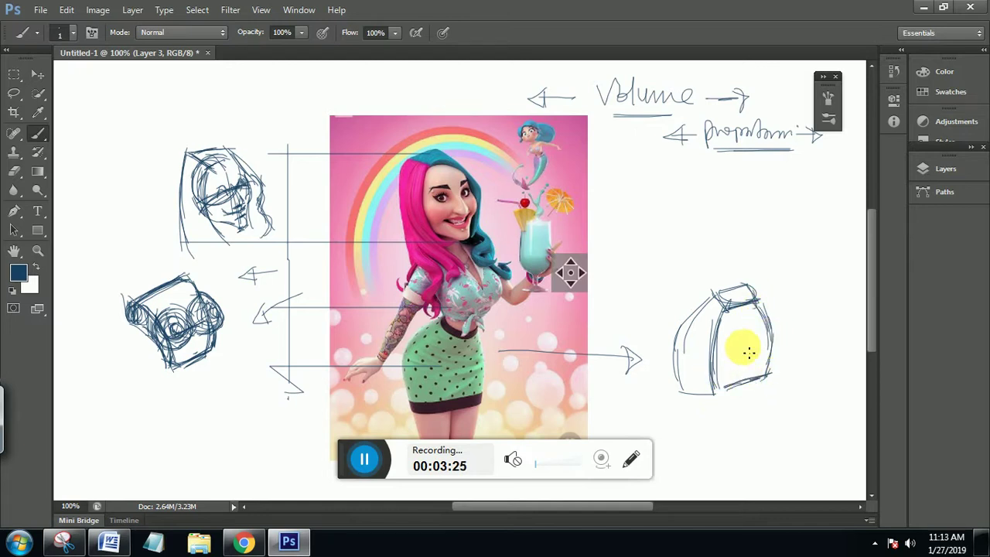
pyautogui.moveTo(772, 340)
pyautogui.mouseDown()
pyautogui.moveTo(720, 354)
pyautogui.moveTo(697, 338)
pyautogui.moveTo(766, 319)
pyautogui.moveTo(703, 294)
pyautogui.mouseUp()
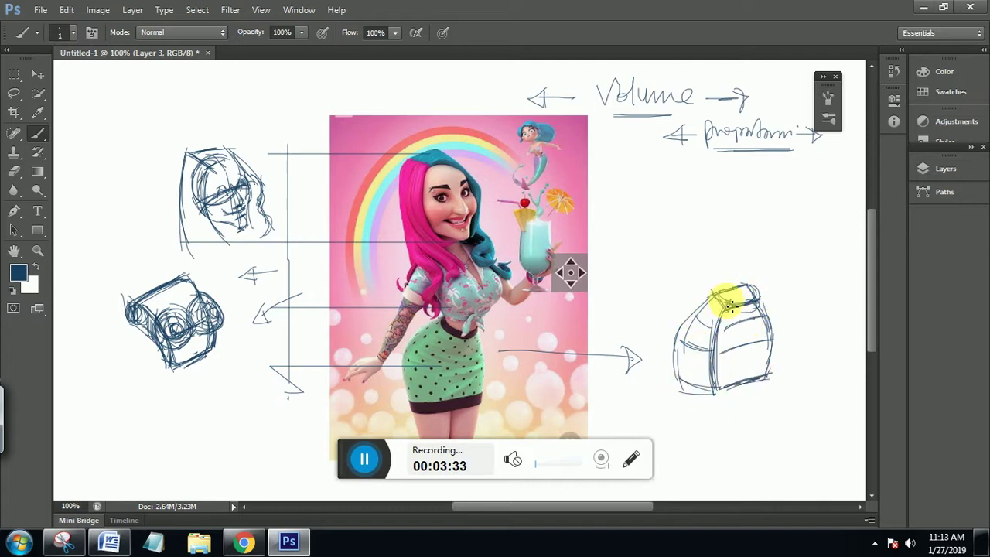
pyautogui.moveTo(727, 298)
pyautogui.mouseDown()
pyautogui.moveTo(693, 314)
pyautogui.moveTo(726, 307)
pyautogui.moveTo(683, 348)
pyautogui.moveTo(720, 346)
pyautogui.moveTo(684, 389)
pyautogui.moveTo(707, 393)
pyautogui.moveTo(726, 321)
pyautogui.moveTo(731, 381)
pyautogui.moveTo(757, 356)
pyautogui.moveTo(724, 341)
pyautogui.moveTo(766, 326)
pyautogui.moveTo(742, 365)
pyautogui.moveTo(765, 368)
pyautogui.moveTo(718, 380)
pyautogui.moveTo(778, 372)
pyautogui.moveTo(719, 363)
pyautogui.moveTo(779, 353)
pyautogui.moveTo(723, 344)
pyautogui.moveTo(781, 335)
pyautogui.moveTo(767, 388)
pyautogui.moveTo(694, 399)
pyautogui.moveTo(690, 389)
pyautogui.moveTo(724, 375)
pyautogui.moveTo(740, 390)
pyautogui.moveTo(729, 393)
pyautogui.moveTo(779, 376)
pyautogui.moveTo(718, 379)
pyautogui.mouseUp()
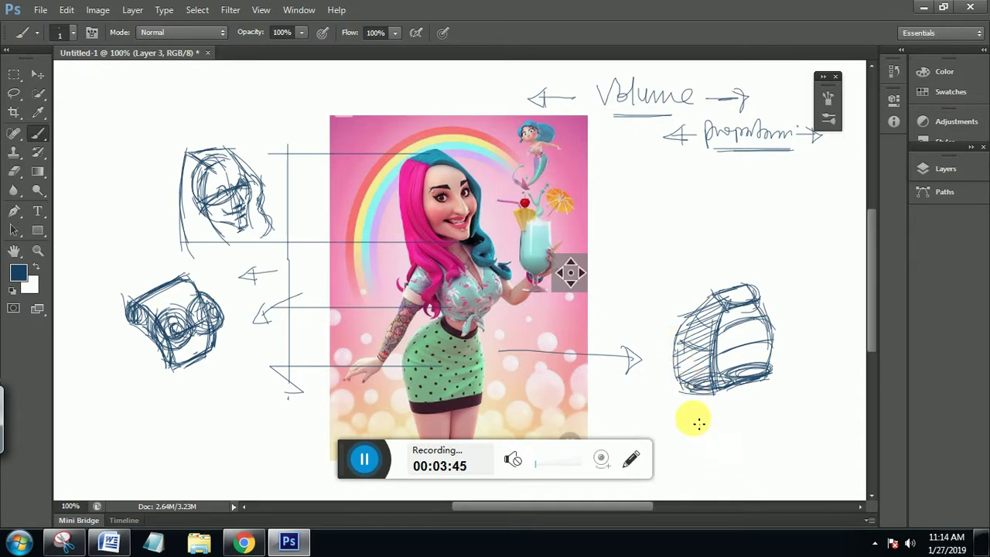
# Draw two tapering upper legs below the hip block and darken their outlines with repeated strokes
pyautogui.moveTo(678, 376)
pyautogui.mouseDown()
pyautogui.moveTo(708, 454)
pyautogui.moveTo(705, 447)
pyautogui.mouseUp()
pyautogui.moveTo(763, 376); pyautogui.dragTo(755, 458)
pyautogui.moveTo(734, 383)
pyautogui.mouseDown()
pyautogui.moveTo(734, 427)
pyautogui.moveTo(736, 377)
pyautogui.moveTo(734, 461)
pyautogui.mouseUp()
pyautogui.moveTo(735, 383)
pyautogui.mouseDown()
pyautogui.moveTo(743, 458)
pyautogui.moveTo(741, 385)
pyautogui.moveTo(736, 459)
pyautogui.moveTo(729, 374)
pyautogui.moveTo(733, 455)
pyautogui.mouseUp()
pyautogui.moveTo(681, 386); pyautogui.dragTo(705, 454)
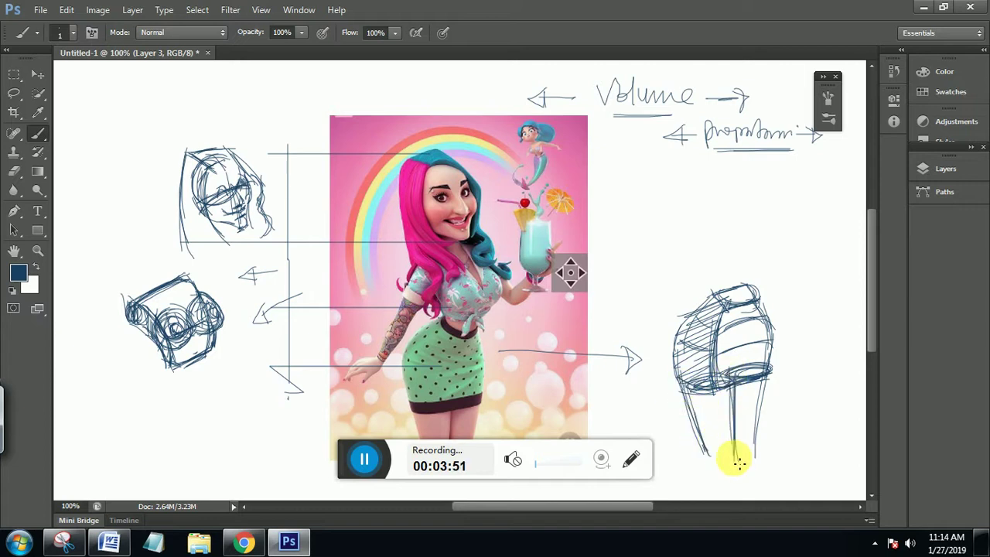
pyautogui.moveTo(736, 386); pyautogui.dragTo(734, 455)
pyautogui.moveTo(766, 376); pyautogui.dragTo(756, 442)
pyautogui.moveTo(766, 377); pyautogui.dragTo(753, 441)
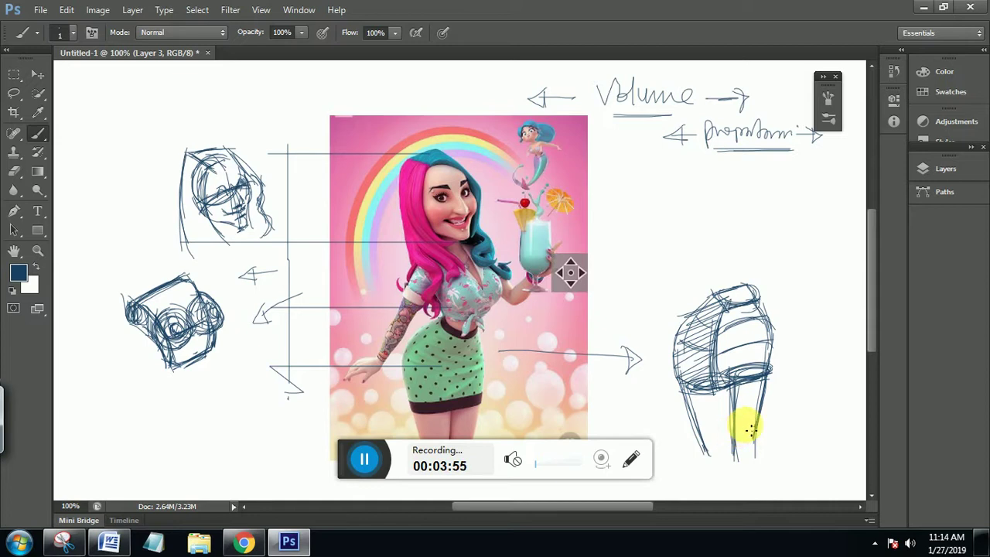
pyautogui.moveTo(771, 372); pyautogui.dragTo(748, 442)
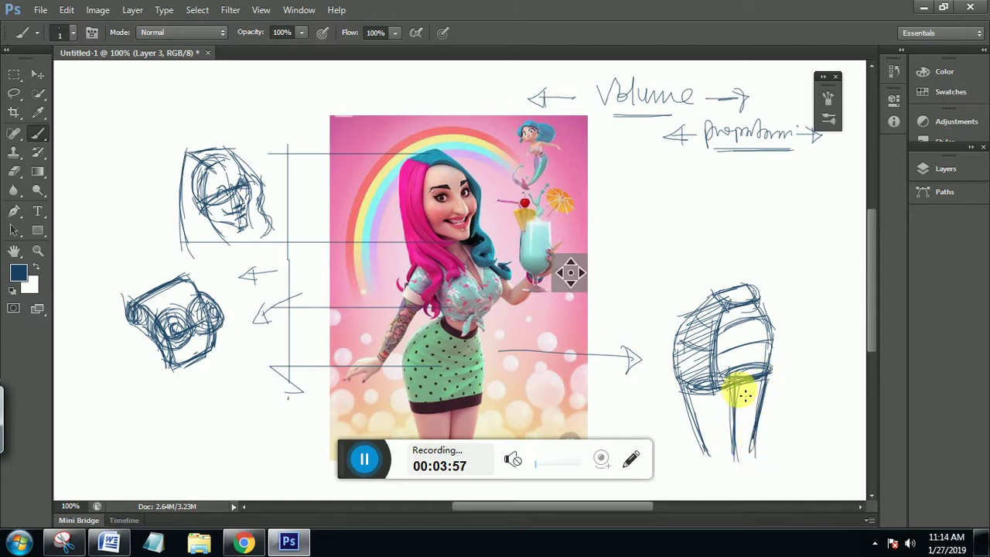
pyautogui.moveTo(736, 382); pyautogui.dragTo(733, 458)
pyautogui.moveTo(689, 390); pyautogui.dragTo(705, 454)
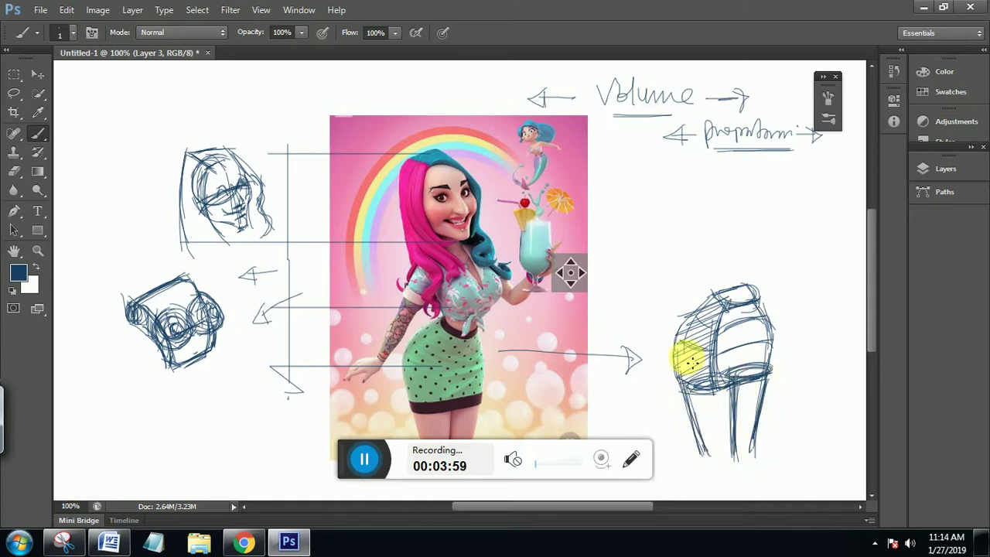
# Fill the waistband at the top of the hip block with dense dark hatching
pyautogui.moveTo(721, 293)
pyautogui.mouseDown()
pyautogui.moveTo(684, 327)
pyautogui.moveTo(755, 294)
pyautogui.moveTo(727, 304)
pyautogui.moveTo(766, 308)
pyautogui.moveTo(735, 311)
pyautogui.moveTo(755, 296)
pyautogui.moveTo(727, 301)
pyautogui.moveTo(750, 292)
pyautogui.moveTo(715, 292)
pyautogui.moveTo(728, 310)
pyautogui.moveTo(764, 305)
pyautogui.moveTo(733, 333)
pyautogui.mouseUp()
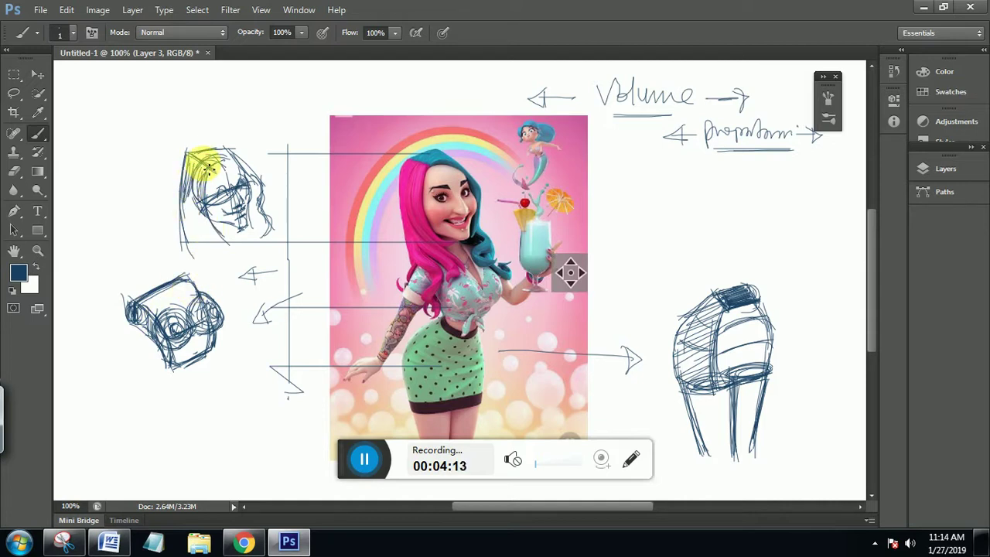
# Add long hair strands along both sides of the head sketch and darken the chest contours on the torso sketch
pyautogui.moveTo(204, 162)
pyautogui.mouseDown()
pyautogui.moveTo(188, 205)
pyautogui.moveTo(198, 236)
pyautogui.moveTo(197, 206)
pyautogui.moveTo(234, 251)
pyautogui.mouseUp()
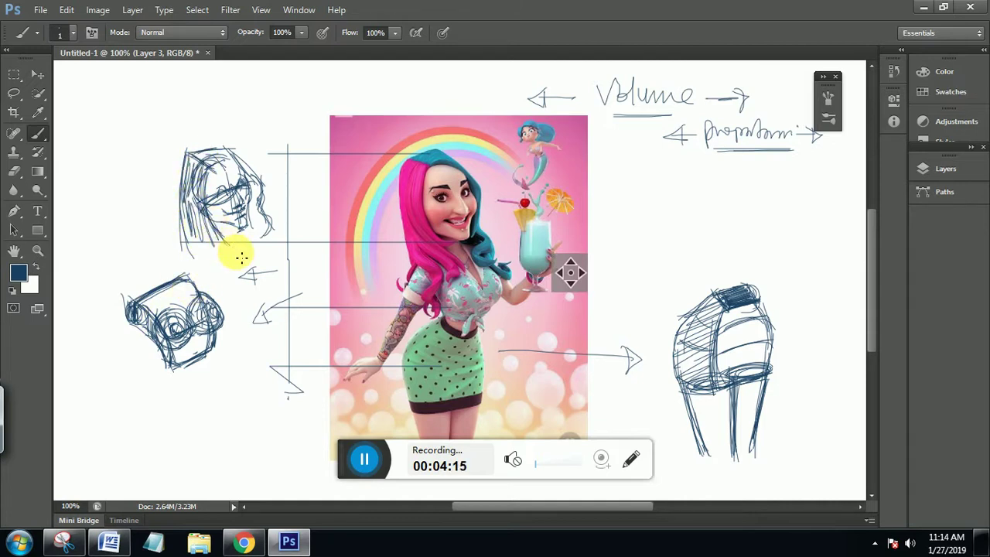
pyautogui.moveTo(247, 167)
pyautogui.mouseDown()
pyautogui.moveTo(268, 195)
pyautogui.moveTo(273, 225)
pyautogui.moveTo(267, 255)
pyautogui.moveTo(253, 185)
pyautogui.moveTo(257, 203)
pyautogui.moveTo(263, 186)
pyautogui.moveTo(253, 215)
pyautogui.moveTo(268, 225)
pyautogui.moveTo(257, 242)
pyautogui.moveTo(257, 226)
pyautogui.moveTo(274, 242)
pyautogui.moveTo(241, 260)
pyautogui.moveTo(237, 230)
pyautogui.moveTo(250, 247)
pyautogui.moveTo(228, 235)
pyautogui.mouseUp()
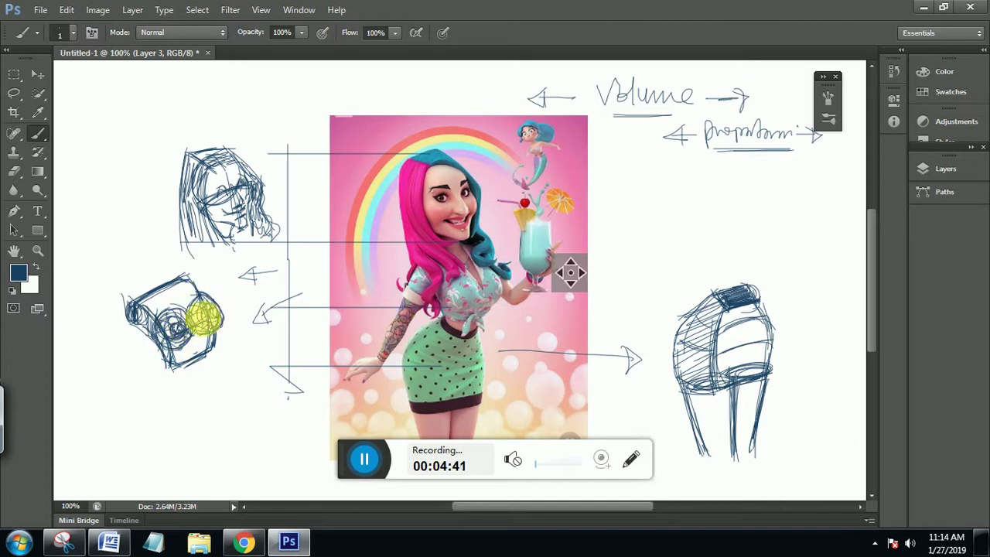
pyautogui.moveTo(179, 327); pyautogui.dragTo(215, 316)
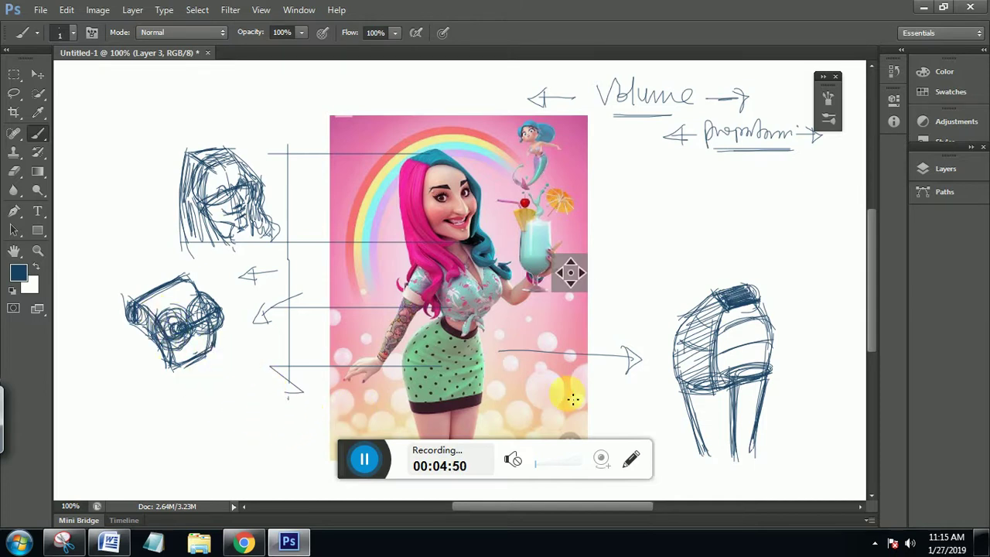
# Hatch both upper legs and add V-shaped crease lines and darker contours to the hip block
pyautogui.moveTo(723, 383)
pyautogui.mouseDown()
pyautogui.moveTo(739, 398)
pyautogui.moveTo(735, 451)
pyautogui.moveTo(751, 414)
pyautogui.moveTo(745, 383)
pyautogui.moveTo(729, 393)
pyautogui.moveTo(748, 393)
pyautogui.moveTo(739, 465)
pyautogui.mouseUp()
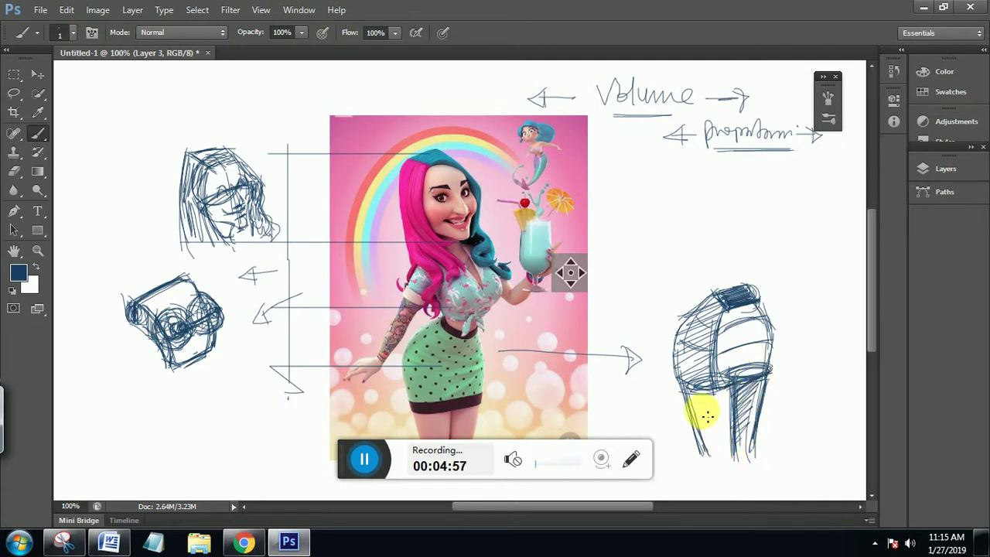
pyautogui.moveTo(747, 375); pyautogui.dragTo(742, 377)
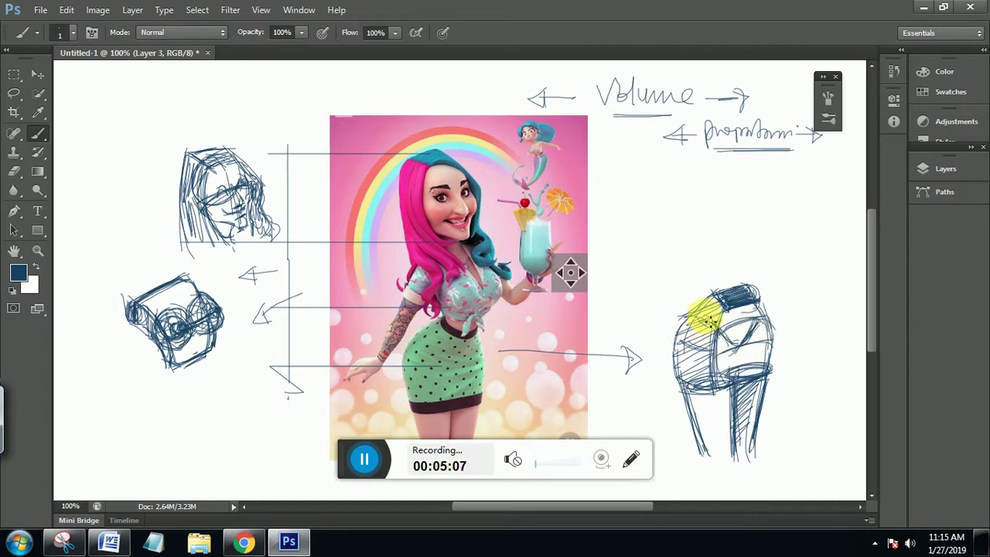
pyautogui.moveTo(693, 318)
pyautogui.mouseDown()
pyautogui.moveTo(687, 386)
pyautogui.moveTo(736, 354)
pyautogui.moveTo(730, 394)
pyautogui.moveTo(735, 376)
pyautogui.moveTo(774, 373)
pyautogui.mouseUp()
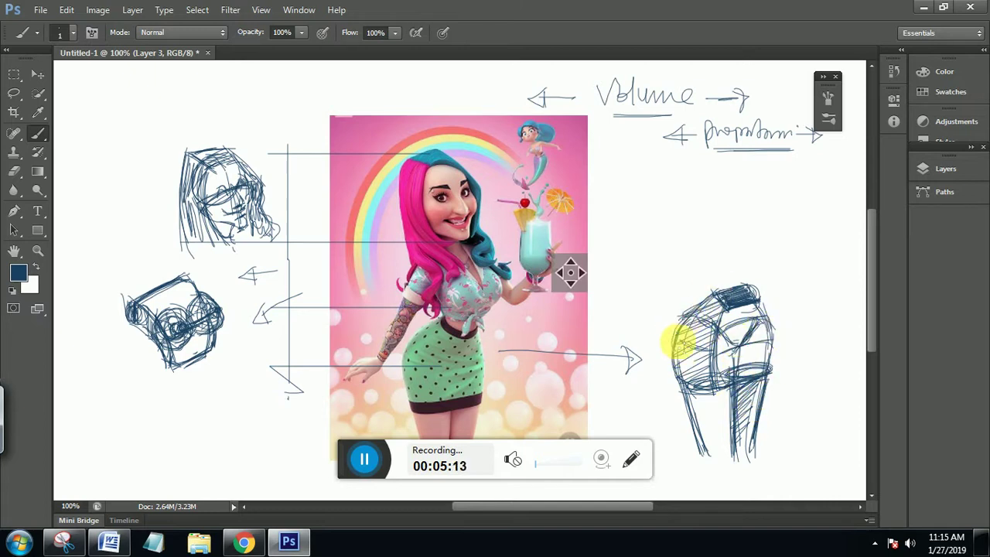
pyautogui.moveTo(675, 341)
pyautogui.mouseDown()
pyautogui.moveTo(724, 296)
pyautogui.moveTo(728, 309)
pyautogui.moveTo(754, 296)
pyautogui.moveTo(734, 311)
pyautogui.moveTo(762, 305)
pyautogui.mouseUp()
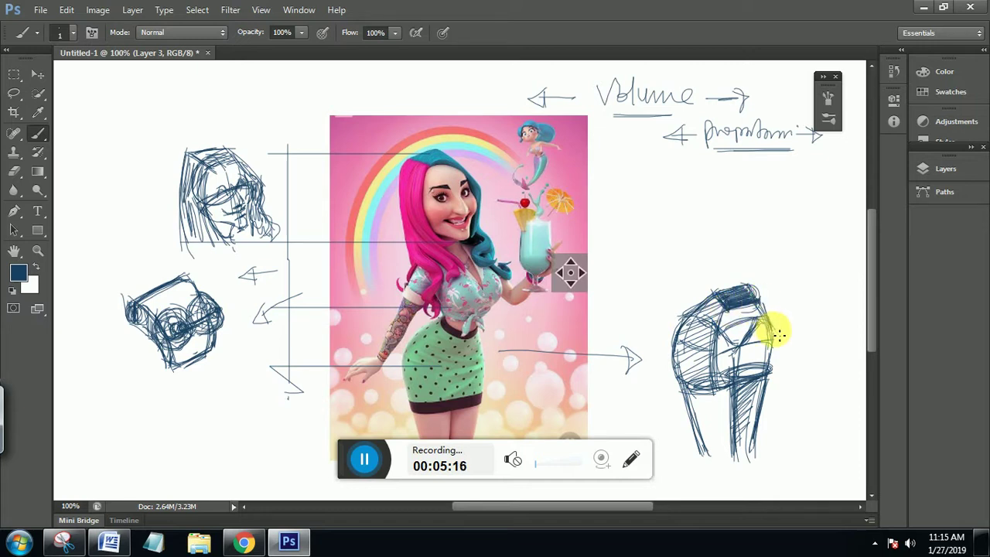
pyautogui.moveTo(728, 349)
pyautogui.mouseDown()
pyautogui.moveTo(763, 346)
pyautogui.moveTo(731, 376)
pyautogui.moveTo(721, 365)
pyautogui.moveTo(701, 377)
pyautogui.moveTo(708, 364)
pyautogui.moveTo(684, 377)
pyautogui.mouseUp()
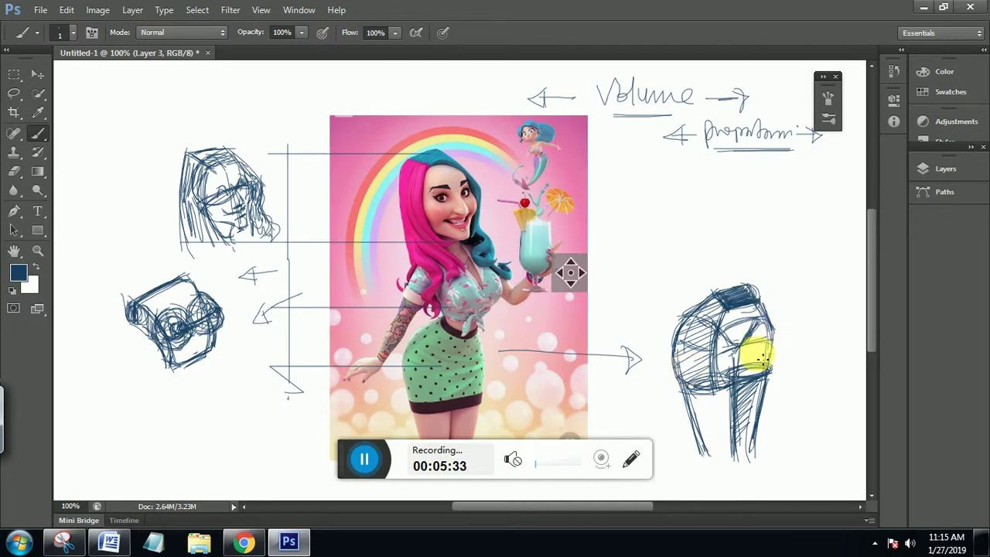
pyautogui.moveTo(758, 349)
pyautogui.mouseDown()
pyautogui.moveTo(775, 397)
pyautogui.moveTo(752, 408)
pyautogui.moveTo(743, 400)
pyautogui.moveTo(731, 444)
pyautogui.moveTo(733, 383)
pyautogui.moveTo(731, 420)
pyautogui.moveTo(691, 406)
pyautogui.moveTo(702, 404)
pyautogui.moveTo(692, 411)
pyautogui.moveTo(702, 431)
pyautogui.moveTo(713, 406)
pyautogui.moveTo(703, 397)
pyautogui.moveTo(714, 459)
pyautogui.moveTo(711, 391)
pyautogui.moveTo(731, 394)
pyautogui.moveTo(739, 437)
pyautogui.mouseUp()
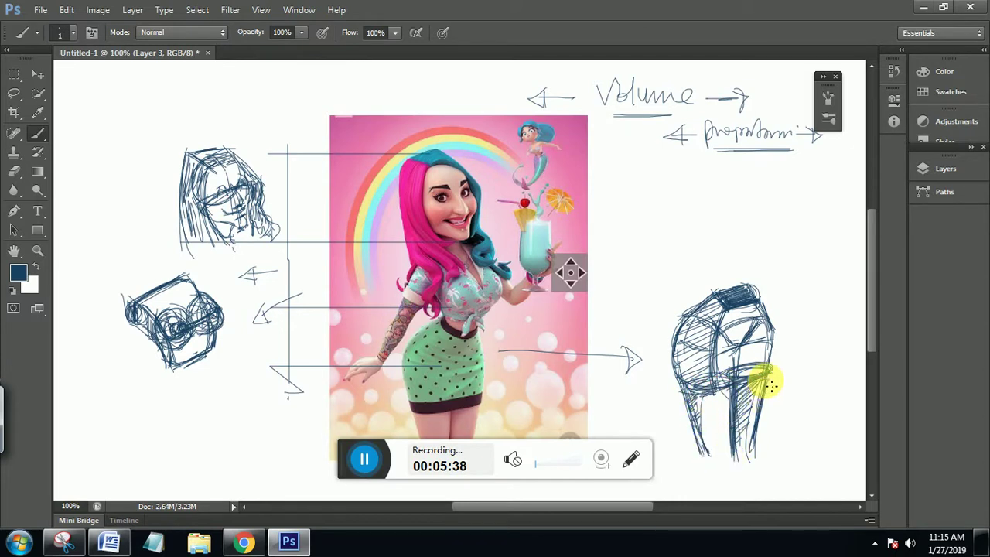
pyautogui.moveTo(761, 395)
pyautogui.mouseDown()
pyautogui.moveTo(757, 465)
pyautogui.moveTo(760, 450)
pyautogui.moveTo(740, 454)
pyautogui.moveTo(747, 442)
pyautogui.moveTo(729, 416)
pyautogui.mouseUp()
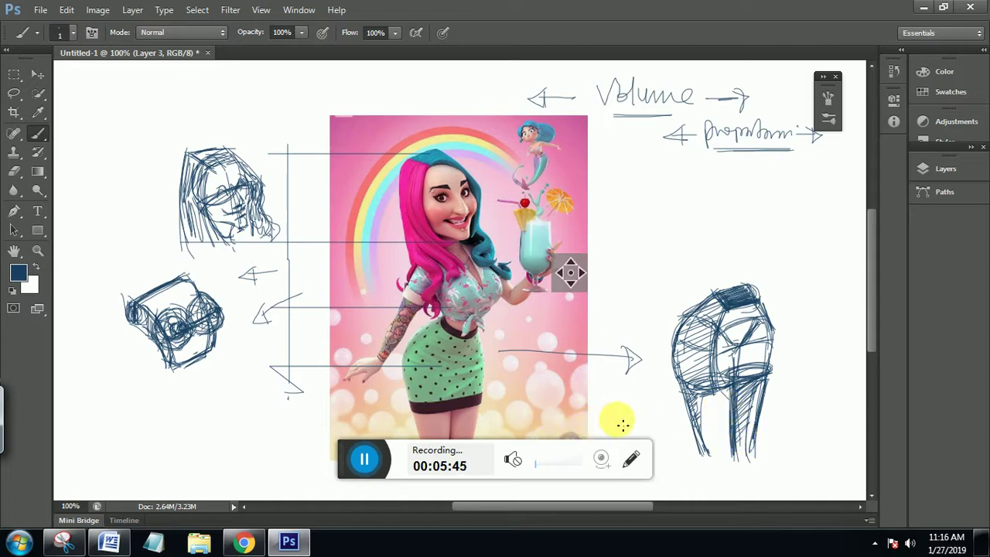
# Draw an arrow from the cocktail glass to the blank canvas and sketch a stemmed goblet with an elliptical rim, base and cross-contours
pyautogui.moveTo(577, 239); pyautogui.dragTo(628, 234)
pyautogui.moveTo(673, 204)
pyautogui.mouseDown()
pyautogui.moveTo(723, 207)
pyautogui.moveTo(693, 210)
pyautogui.moveTo(682, 242)
pyautogui.moveTo(682, 218)
pyautogui.moveTo(690, 258)
pyautogui.mouseUp()
pyautogui.moveTo(717, 207)
pyautogui.mouseDown()
pyautogui.moveTo(717, 249)
pyautogui.moveTo(689, 260)
pyautogui.moveTo(713, 228)
pyautogui.moveTo(688, 257)
pyautogui.moveTo(708, 283)
pyautogui.mouseUp()
pyautogui.moveTo(683, 216)
pyautogui.mouseDown()
pyautogui.moveTo(694, 253)
pyautogui.moveTo(723, 219)
pyautogui.moveTo(683, 215)
pyautogui.moveTo(688, 244)
pyautogui.moveTo(708, 262)
pyautogui.moveTo(688, 234)
pyautogui.moveTo(710, 230)
pyautogui.moveTo(698, 250)
pyautogui.mouseUp()
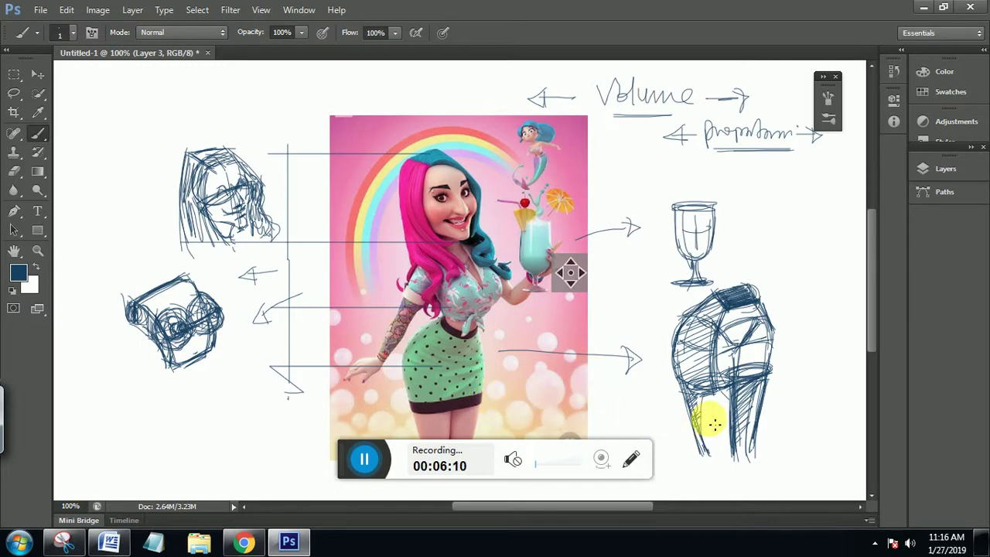
# Cross-hatch the upper legs and the hip block's side plane, and reinforce the outer contours of the hips and legs
pyautogui.moveTo(738, 401)
pyautogui.mouseDown()
pyautogui.moveTo(707, 444)
pyautogui.moveTo(714, 429)
pyautogui.moveTo(731, 442)
pyautogui.moveTo(717, 457)
pyautogui.moveTo(708, 396)
pyautogui.moveTo(719, 395)
pyautogui.moveTo(735, 469)
pyautogui.moveTo(762, 406)
pyautogui.mouseUp()
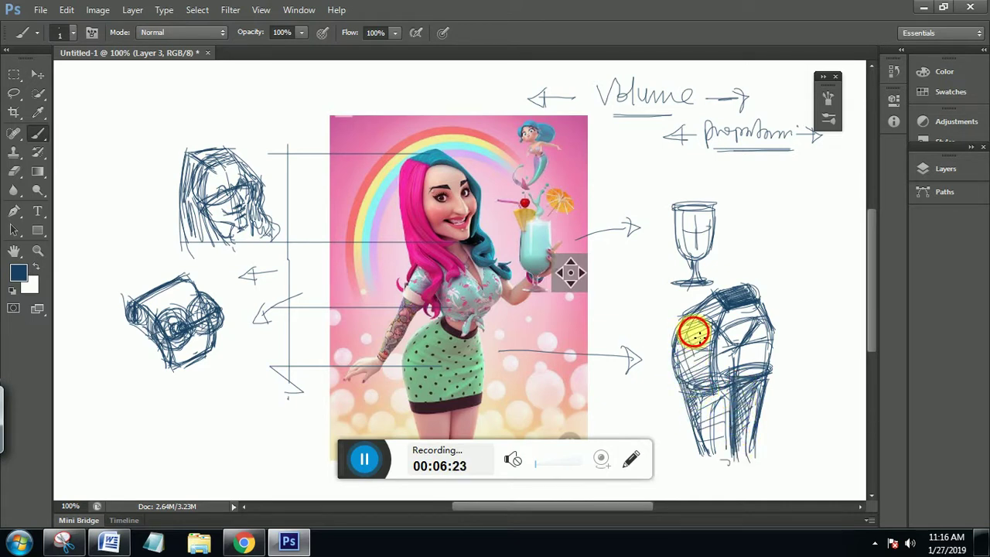
pyautogui.moveTo(699, 337)
pyautogui.mouseDown()
pyautogui.moveTo(720, 341)
pyautogui.moveTo(723, 318)
pyautogui.mouseUp()
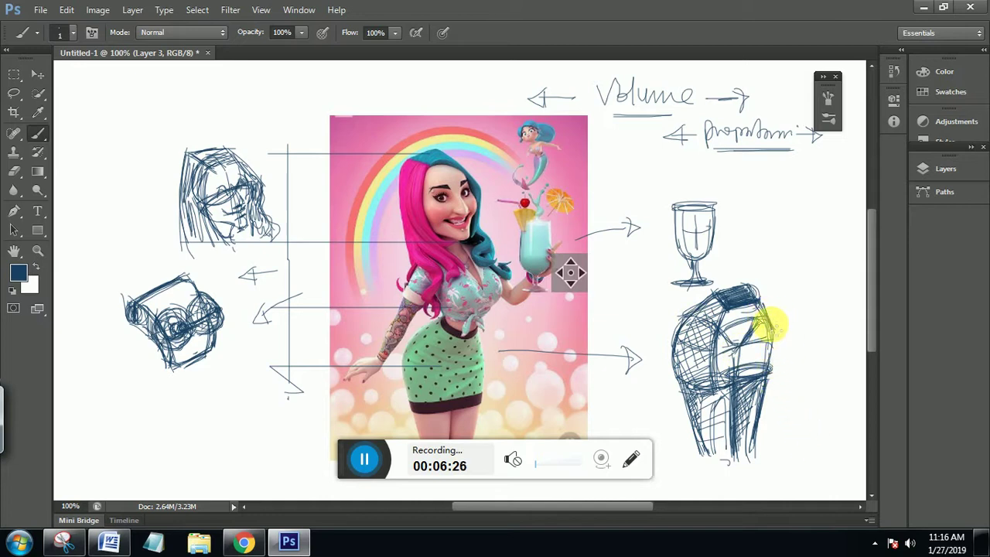
pyautogui.moveTo(771, 348)
pyautogui.mouseDown()
pyautogui.moveTo(773, 395)
pyautogui.moveTo(775, 317)
pyautogui.moveTo(778, 377)
pyautogui.moveTo(779, 354)
pyautogui.moveTo(764, 411)
pyautogui.mouseUp()
pyautogui.moveTo(724, 304)
pyautogui.mouseDown()
pyautogui.moveTo(672, 367)
pyautogui.moveTo(696, 316)
pyautogui.moveTo(682, 370)
pyautogui.moveTo(680, 339)
pyautogui.moveTo(716, 304)
pyautogui.moveTo(670, 329)
pyautogui.moveTo(681, 332)
pyautogui.moveTo(699, 442)
pyautogui.moveTo(676, 372)
pyautogui.moveTo(704, 451)
pyautogui.moveTo(676, 376)
pyautogui.moveTo(714, 453)
pyautogui.moveTo(767, 432)
pyautogui.moveTo(745, 474)
pyautogui.mouseUp()
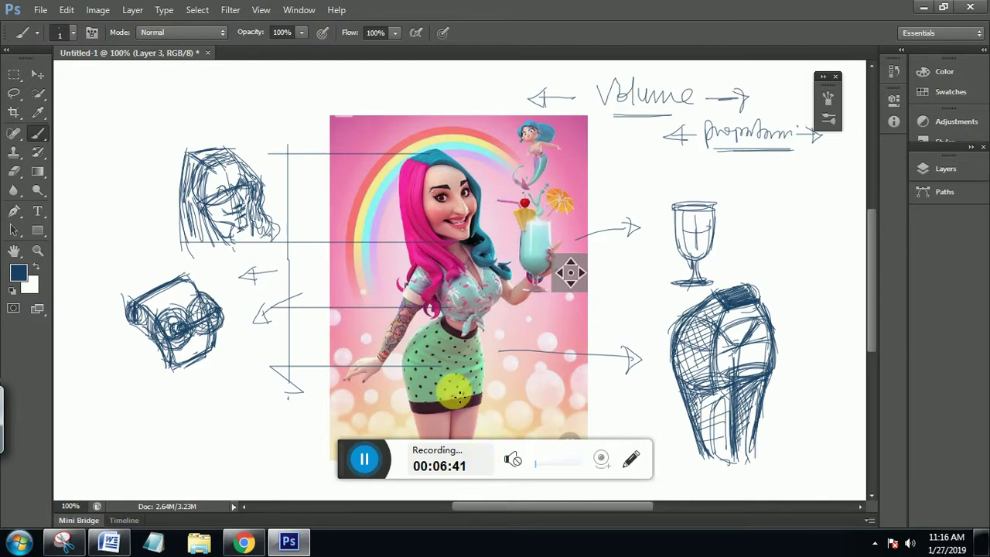
# Add another underline beneath the volume and proportion notes, and draw short upright strokes above the hip block's waistband
pyautogui.moveTo(599, 113); pyautogui.dragTo(693, 113)
pyautogui.moveTo(708, 148); pyautogui.dragTo(810, 148)
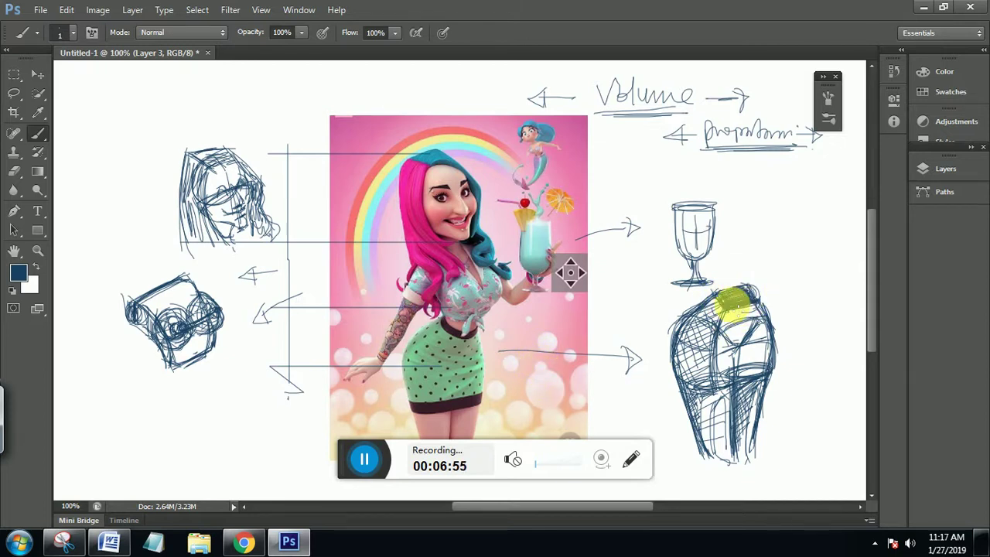
pyautogui.moveTo(733, 301); pyautogui.dragTo(740, 283)
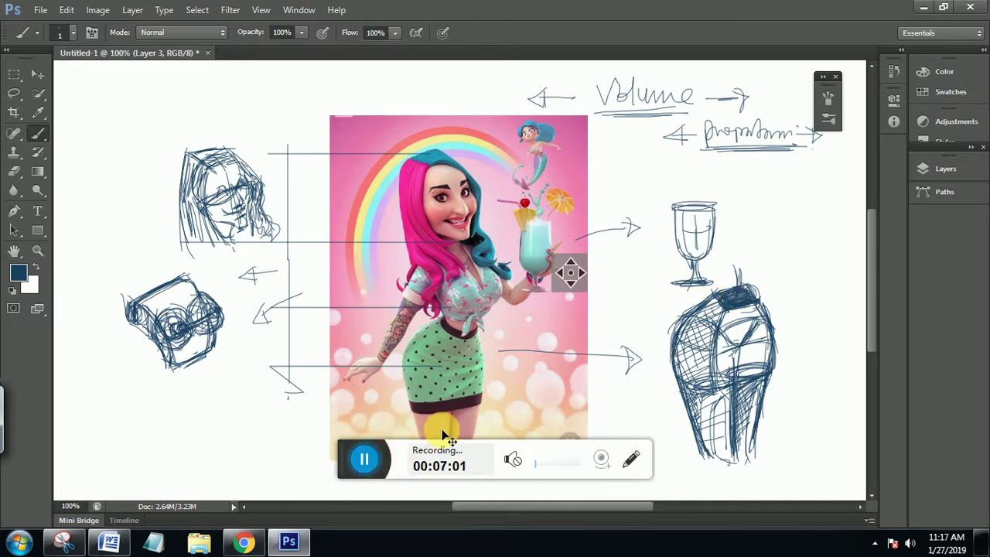
# Sketch a long curved hair lock beside the head sketch, with a side edge, ragged wavy ends and inner strand lines
pyautogui.hotkey('ctrl', '+')
pyautogui.hotkey('ctrl', '-')
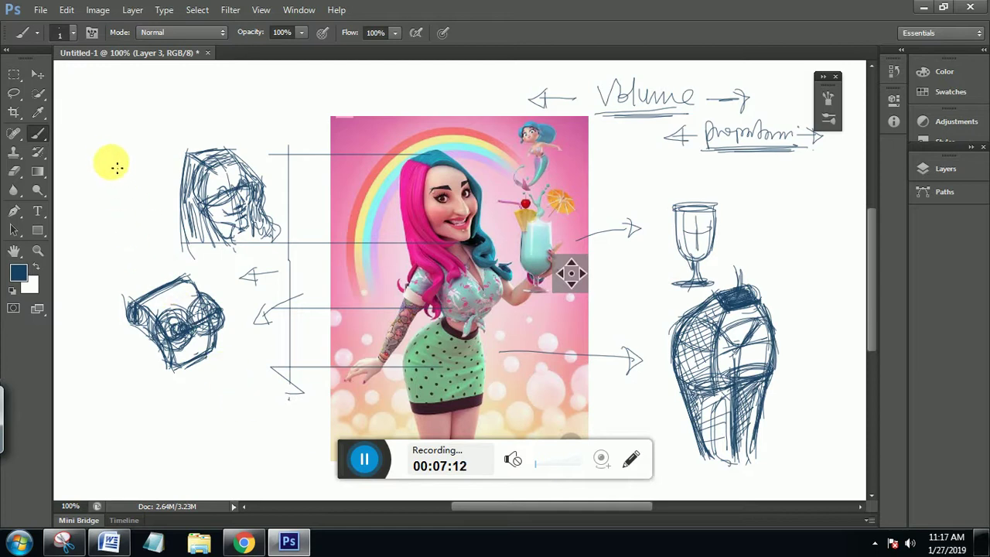
pyautogui.moveTo(104, 153); pyautogui.dragTo(99, 247)
pyautogui.moveTo(128, 177); pyautogui.dragTo(145, 243)
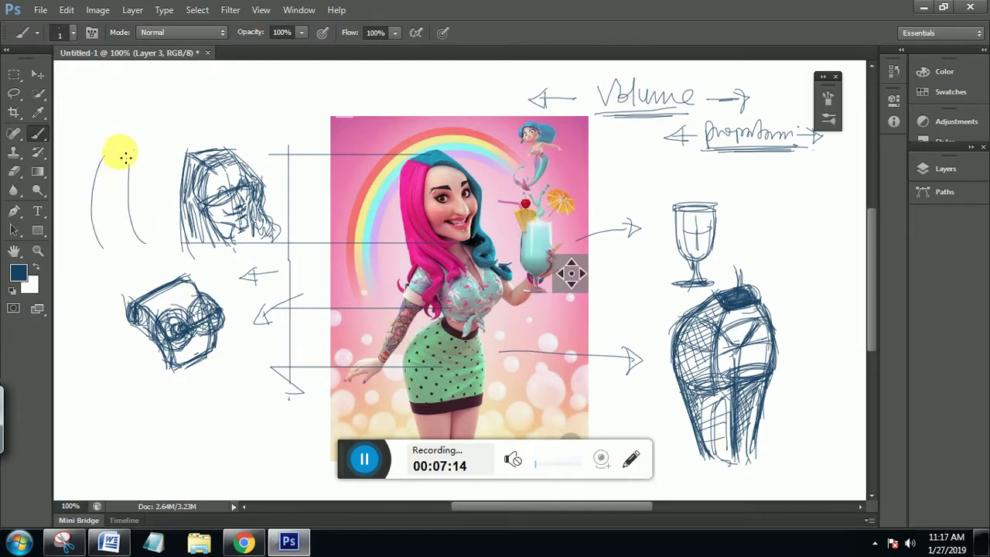
pyautogui.moveTo(139, 187)
pyautogui.mouseDown()
pyautogui.moveTo(137, 217)
pyautogui.moveTo(151, 244)
pyautogui.mouseUp()
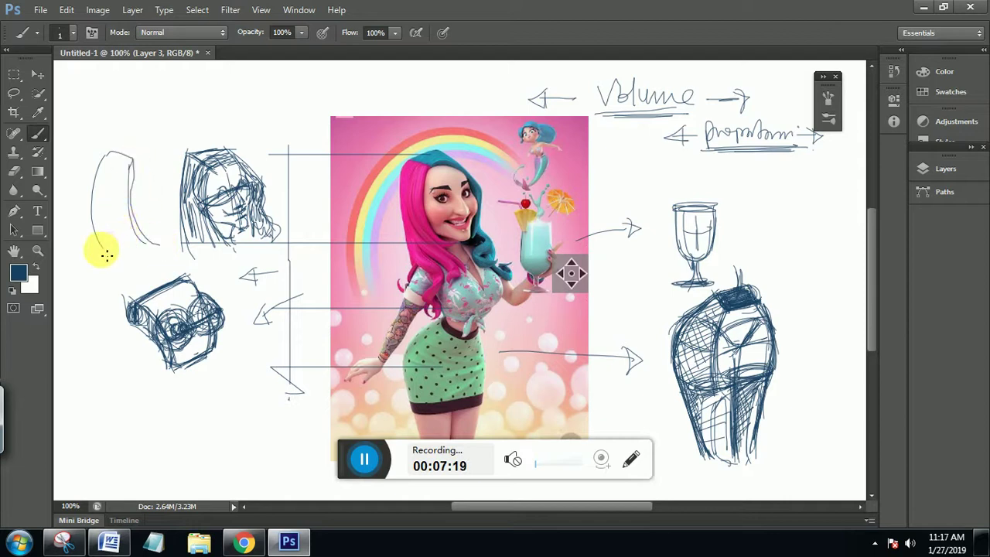
pyautogui.moveTo(125, 259)
pyautogui.mouseDown()
pyautogui.moveTo(119, 236)
pyautogui.moveTo(145, 273)
pyautogui.moveTo(139, 257)
pyautogui.moveTo(172, 280)
pyautogui.moveTo(168, 252)
pyautogui.moveTo(126, 264)
pyautogui.moveTo(122, 253)
pyautogui.moveTo(113, 289)
pyautogui.moveTo(136, 242)
pyautogui.mouseUp()
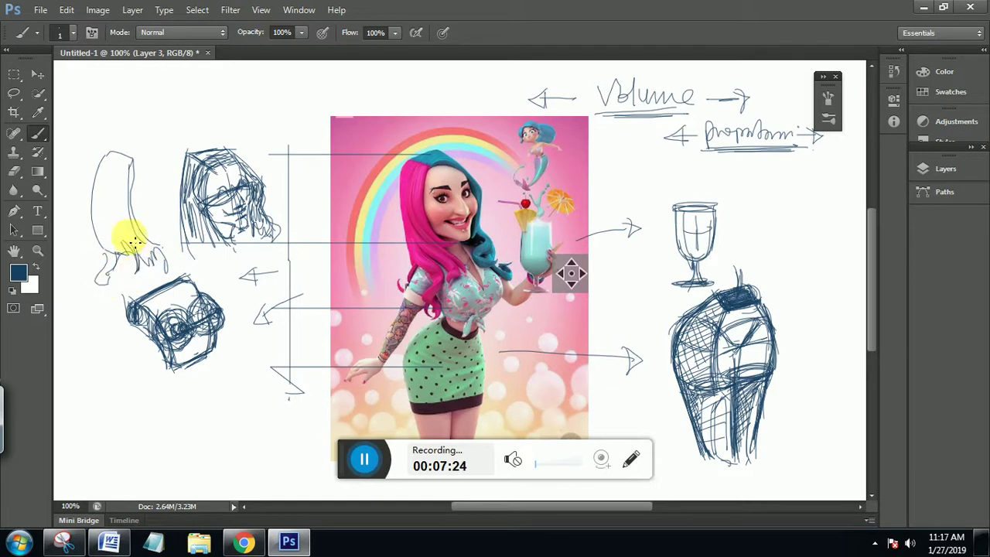
pyautogui.moveTo(103, 188); pyautogui.dragTo(118, 252)
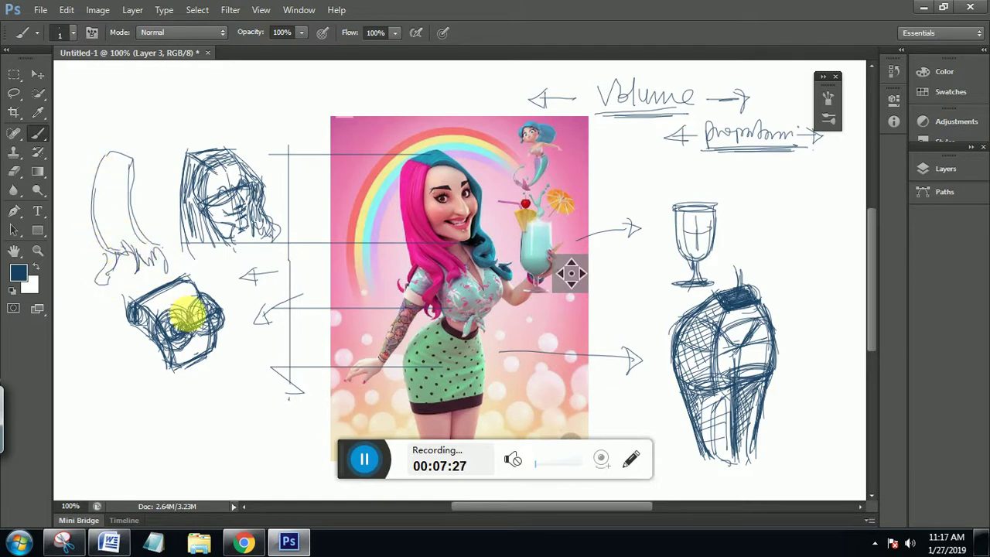